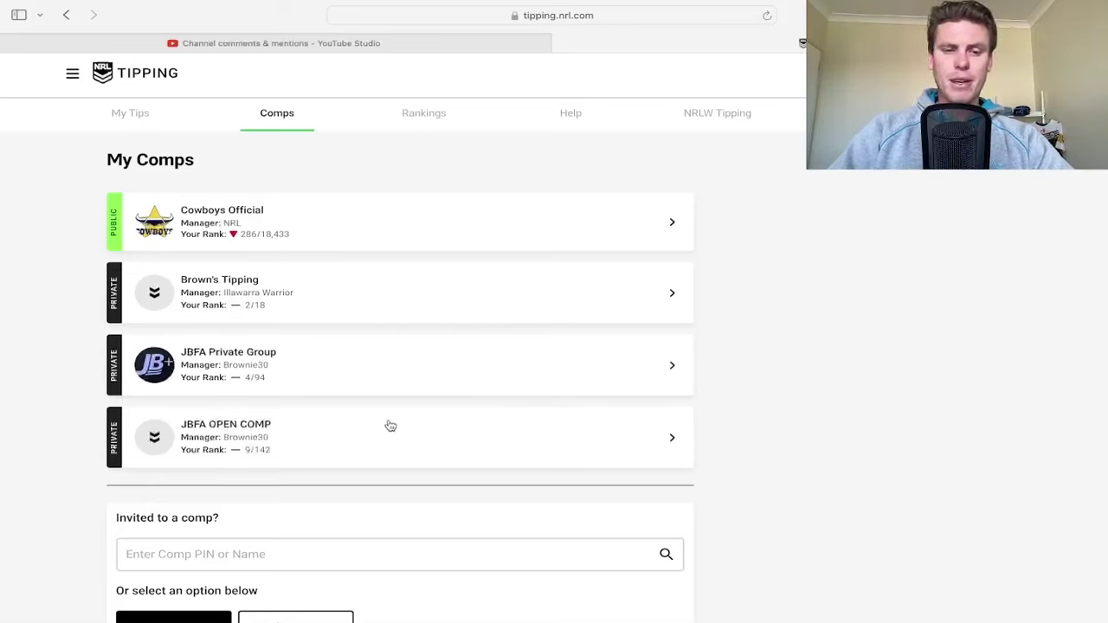
Step: Open the JBFA Private Group comp and review its all-rounds ladder
left_click(646, 367)
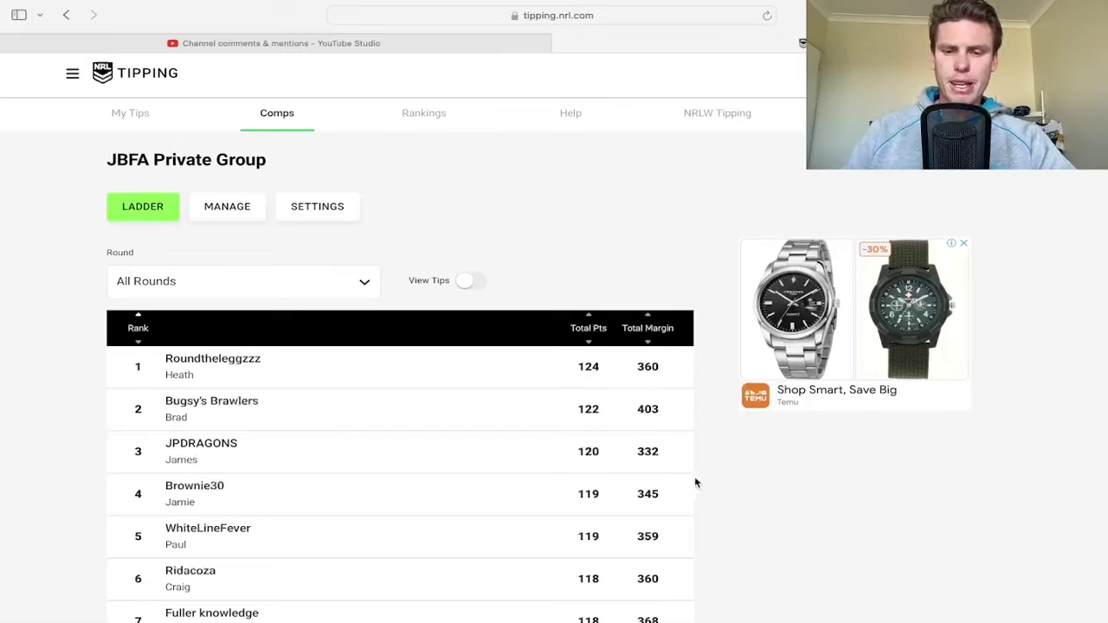
scroll(717, 468, "down", 3)
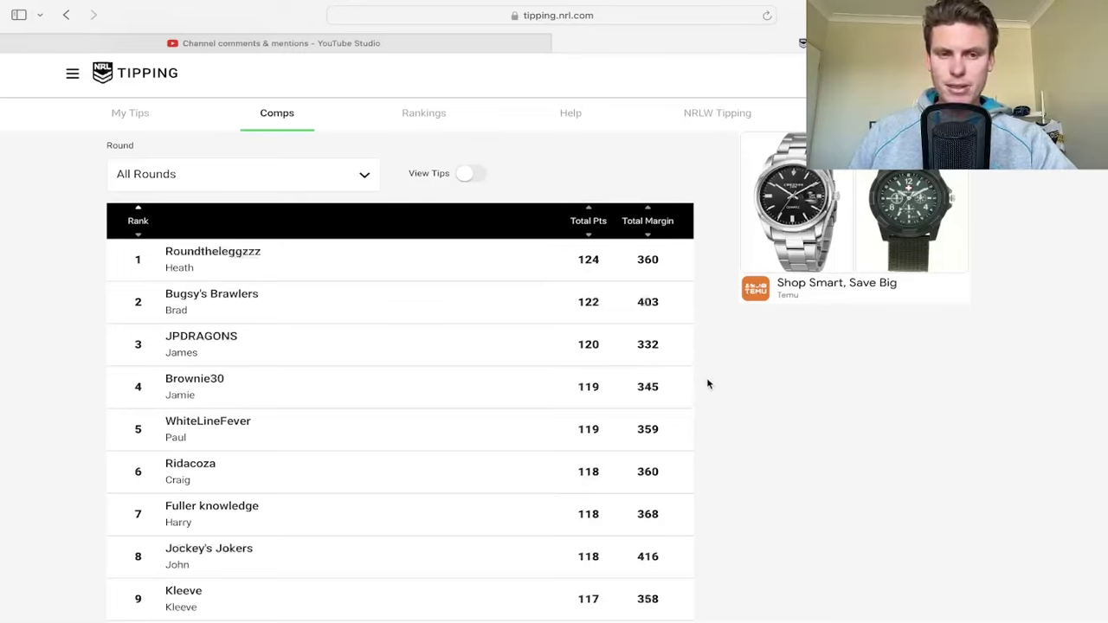
scroll(708, 381, "up", 3)
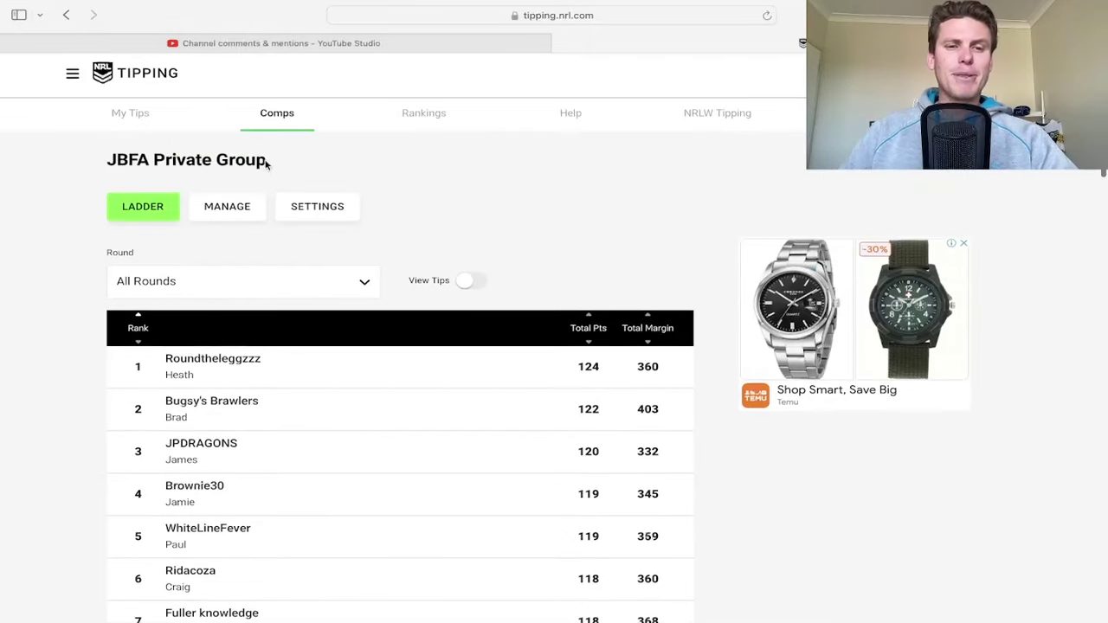
Step: Open the personal tips for Round 25 and review the picks for every match from Wests Tigers–Sea Eagles to Dragons–Sharks
left_click(141, 116)
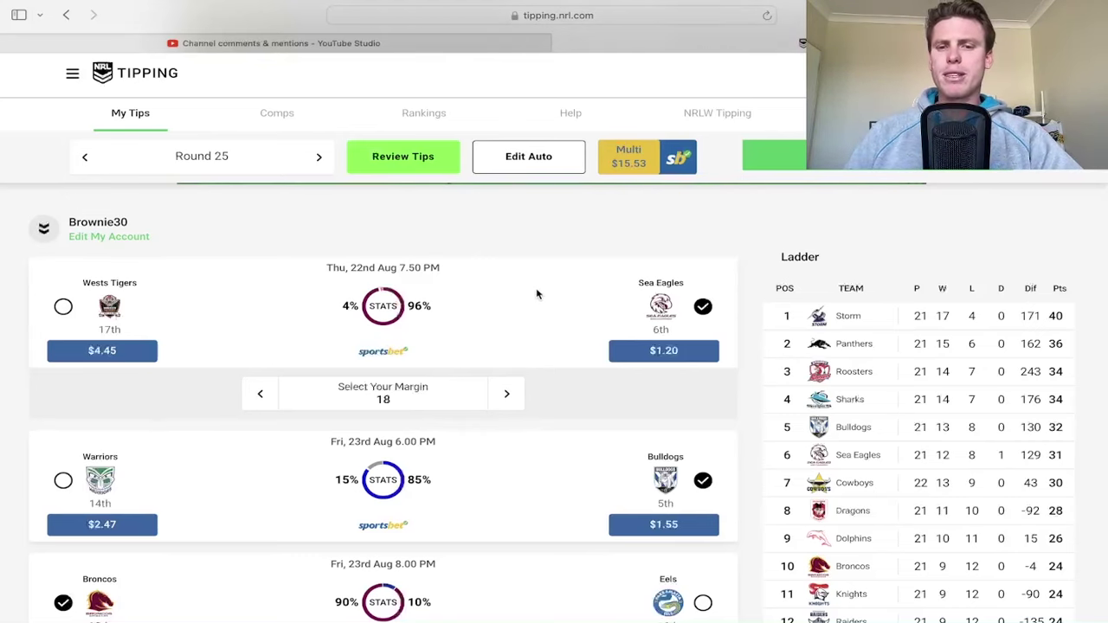
scroll(545, 297, "down", 3)
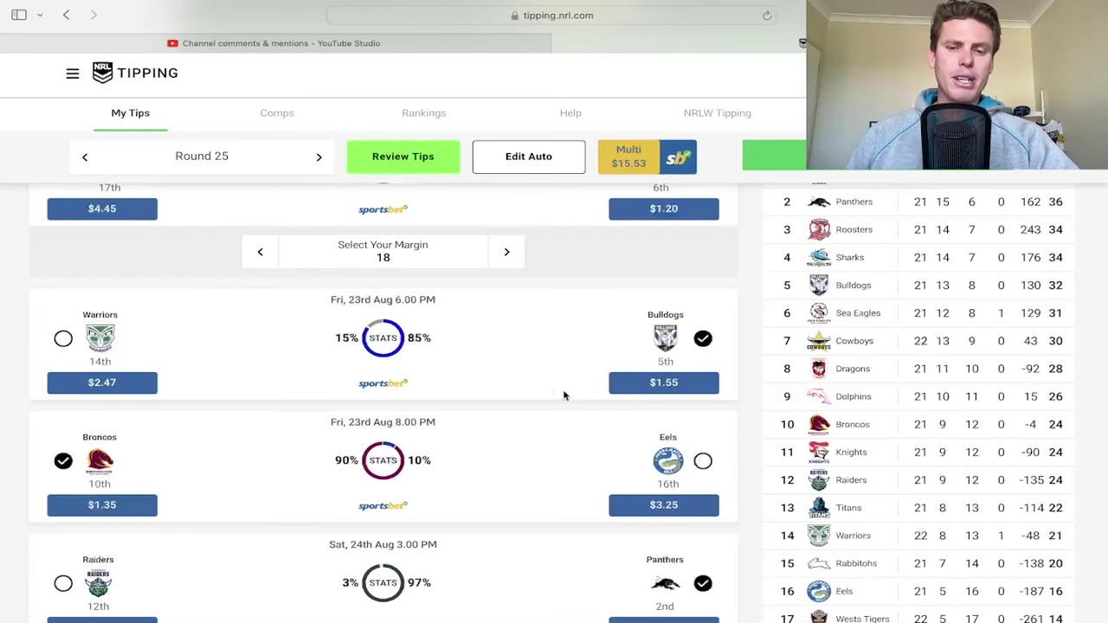
scroll(495, 398, "down", 1)
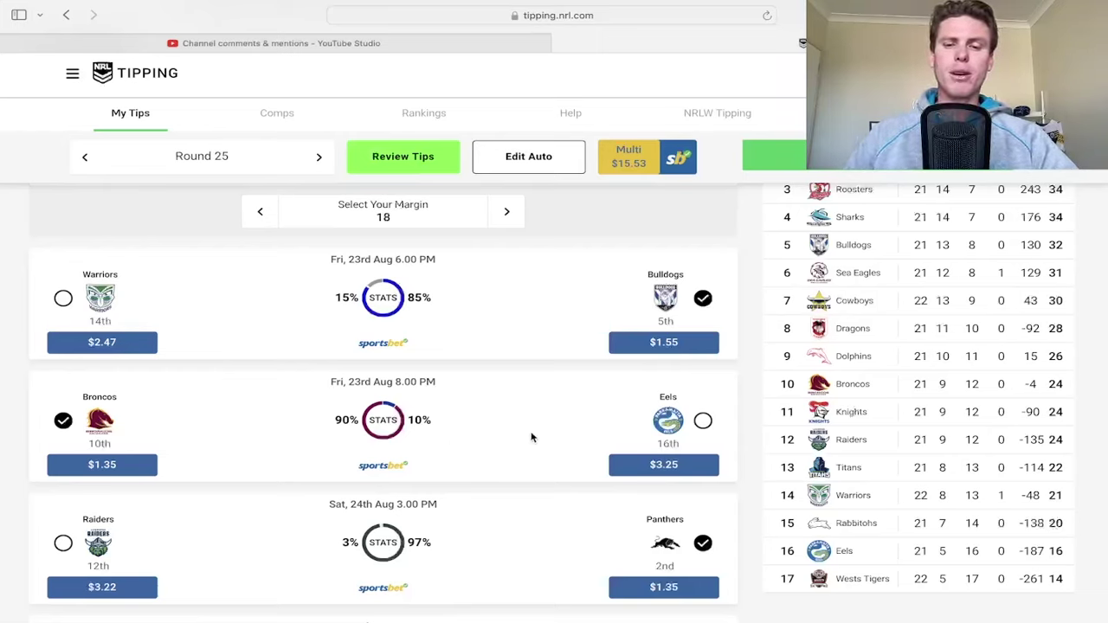
scroll(531, 437, "down", 5)
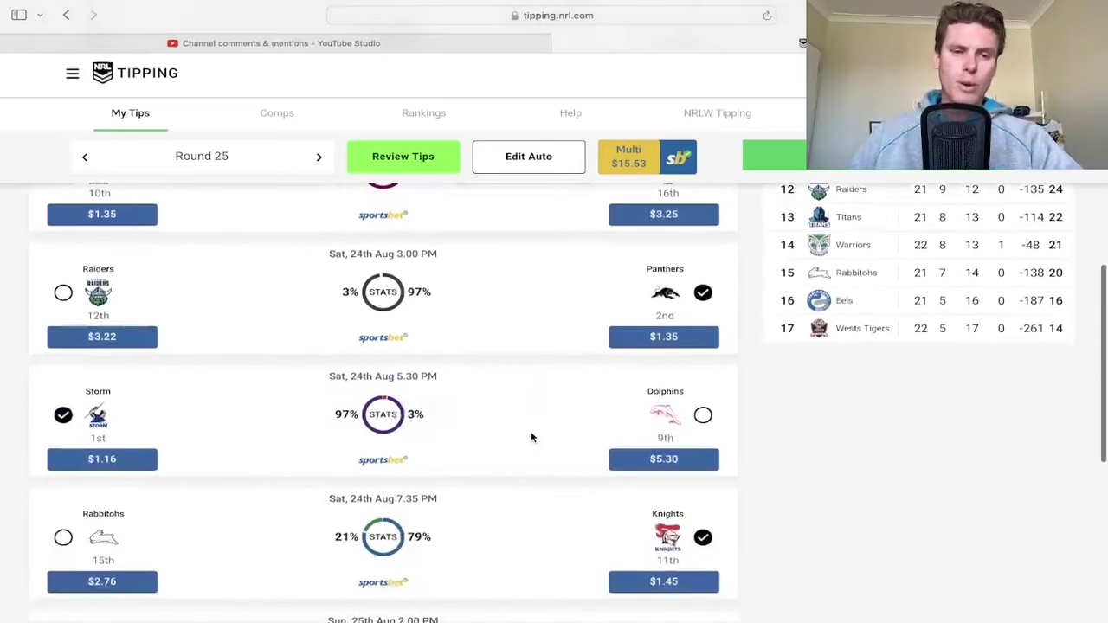
scroll(531, 437, "down", 2)
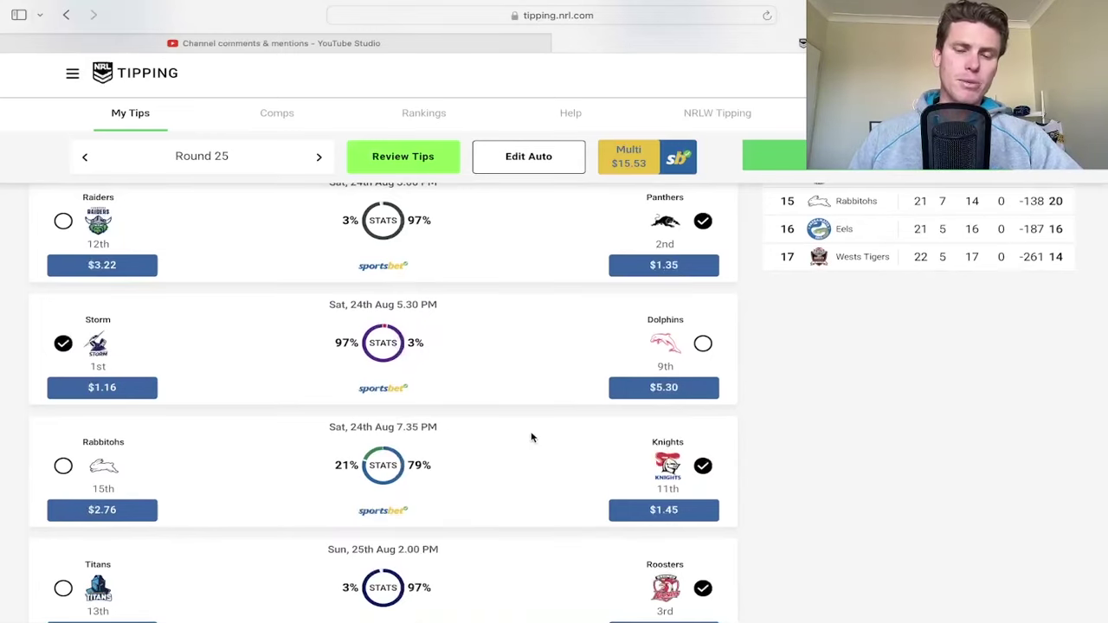
scroll(532, 437, "down", 2)
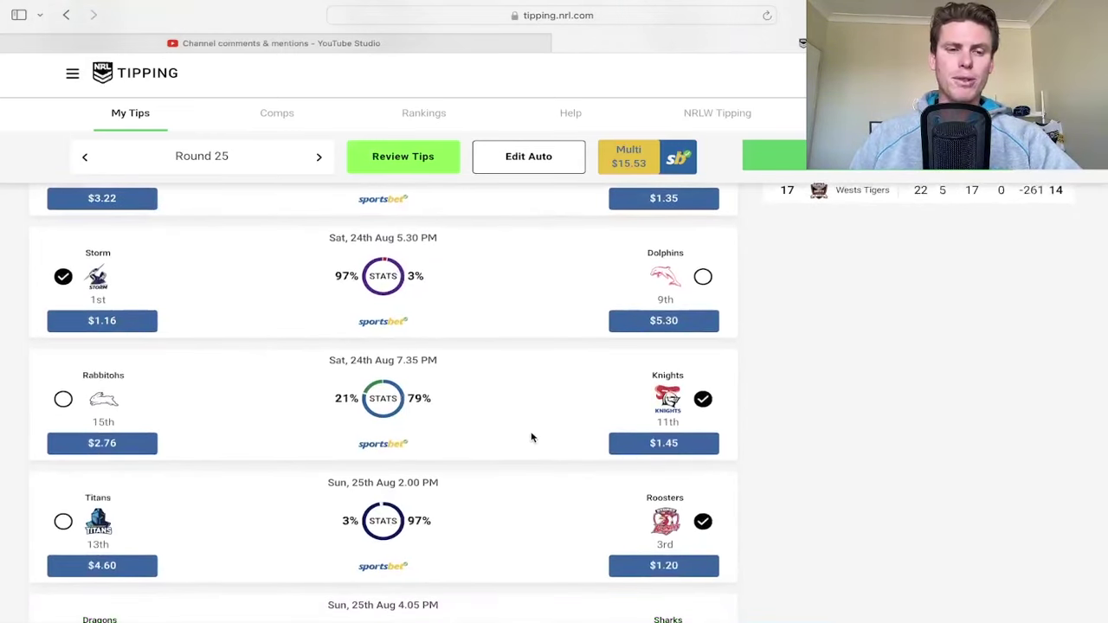
scroll(531, 437, "down", 3)
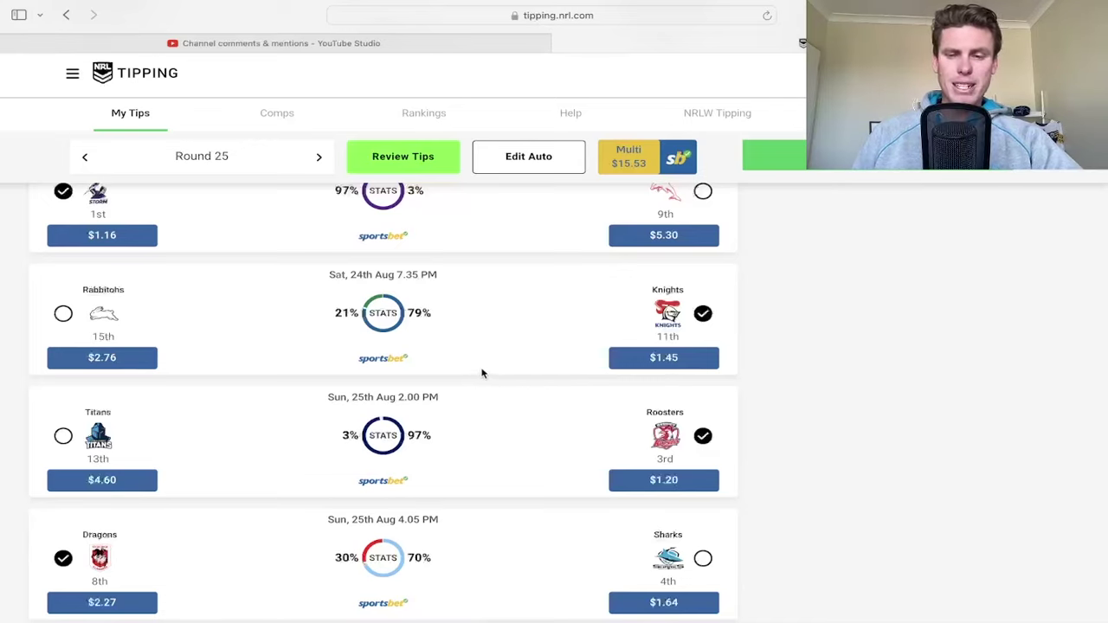
scroll(511, 364, "down", 2)
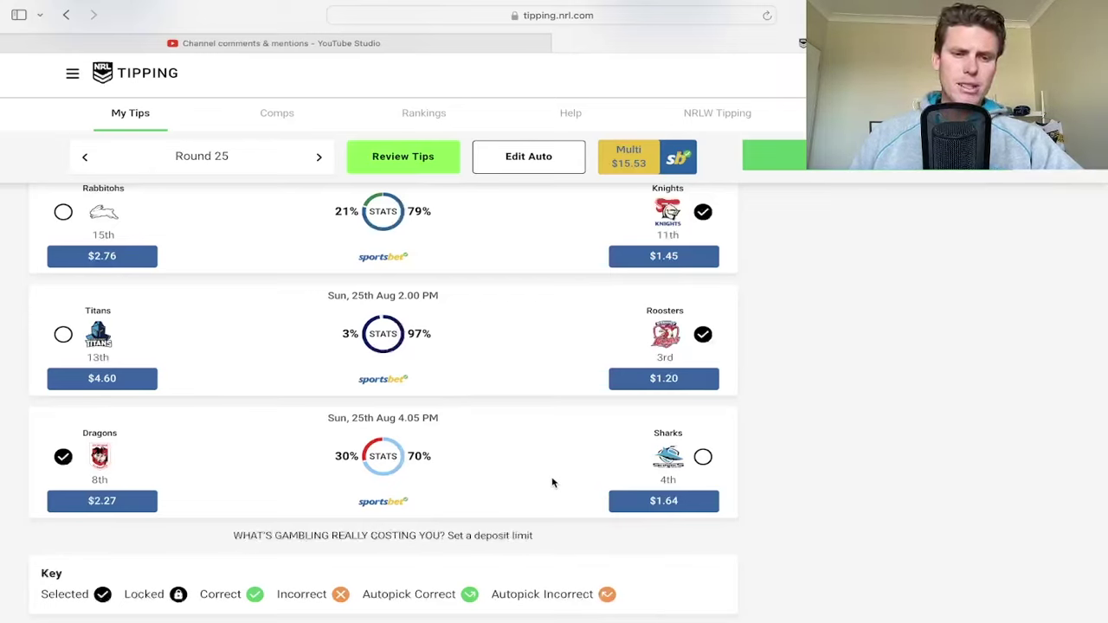
scroll(532, 436, "up", 5)
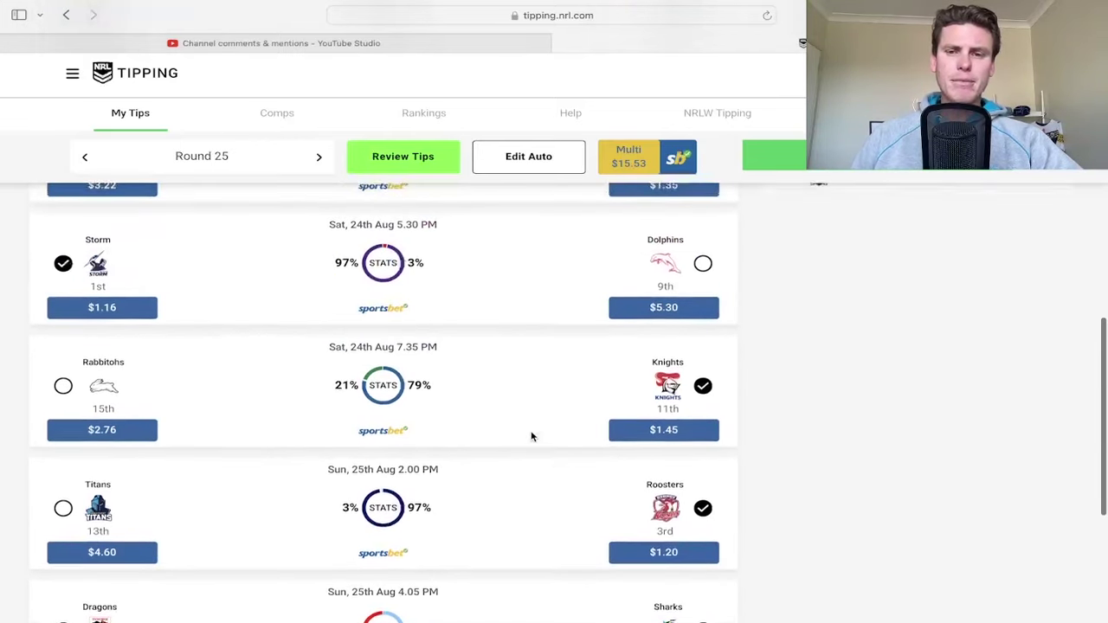
scroll(531, 436, "up", 3)
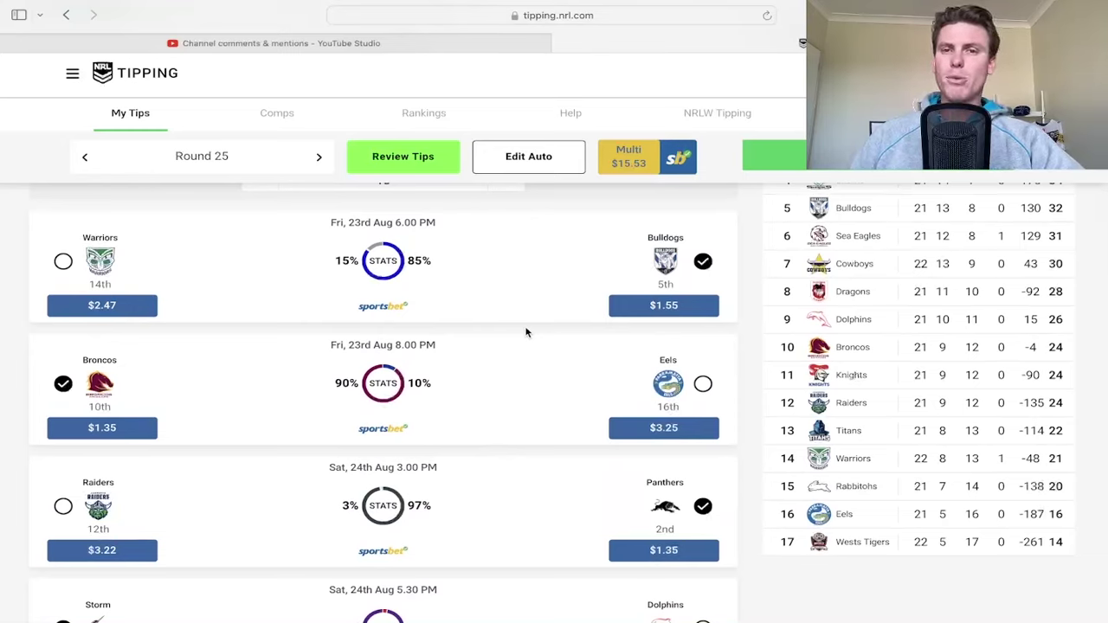
left_click(263, 45)
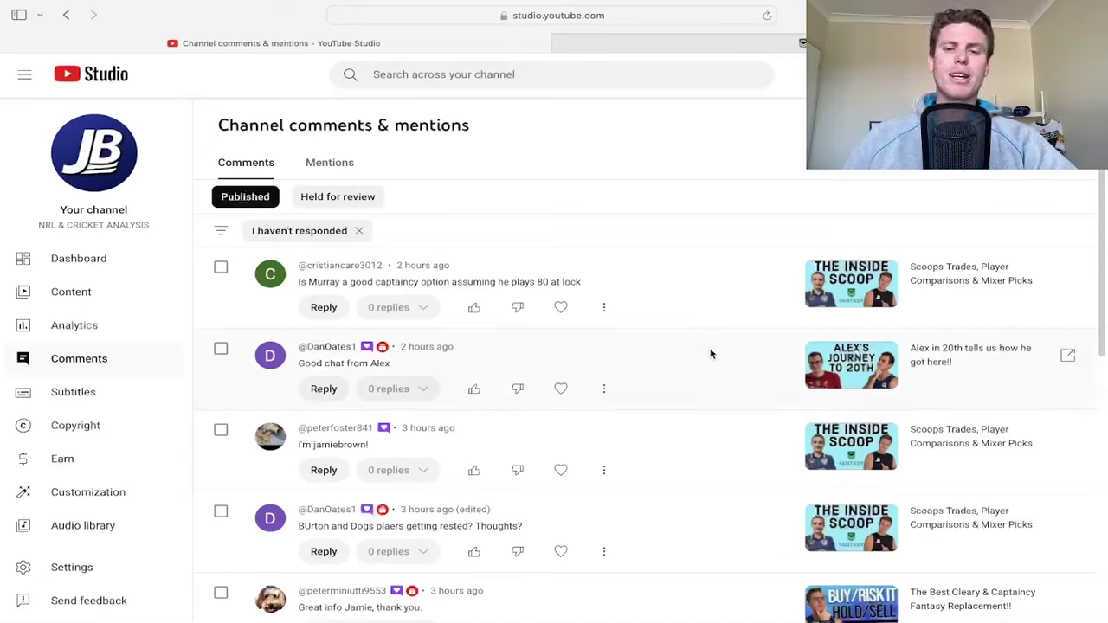
left_click(561, 307)
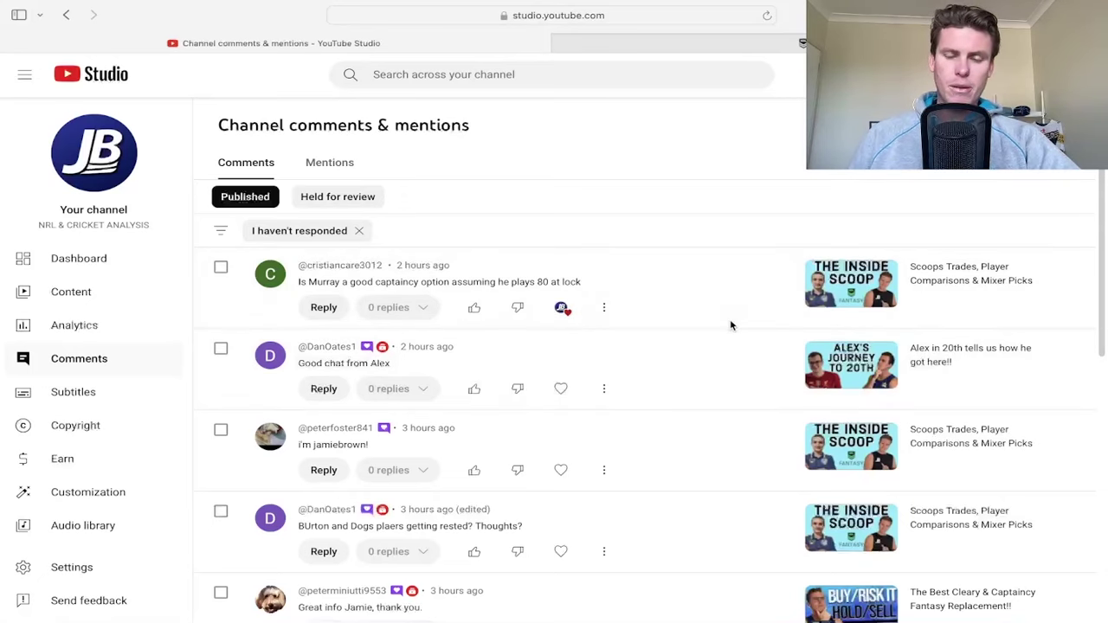
scroll(730, 322, "down", 2)
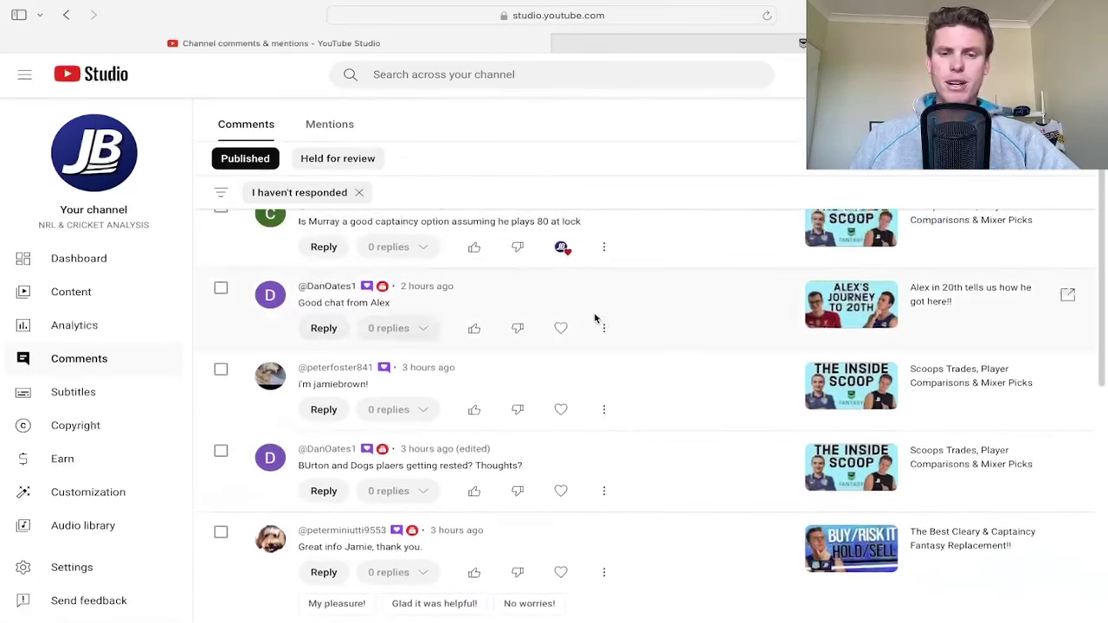
left_click(561, 328)
scroll(675, 389, "down", 2)
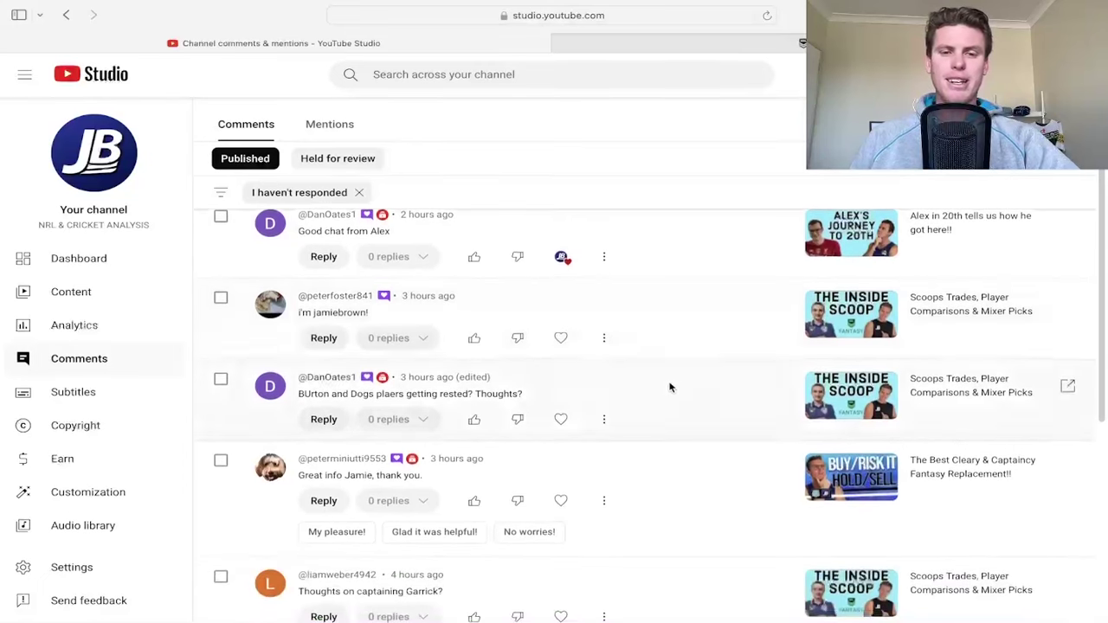
left_click(561, 340)
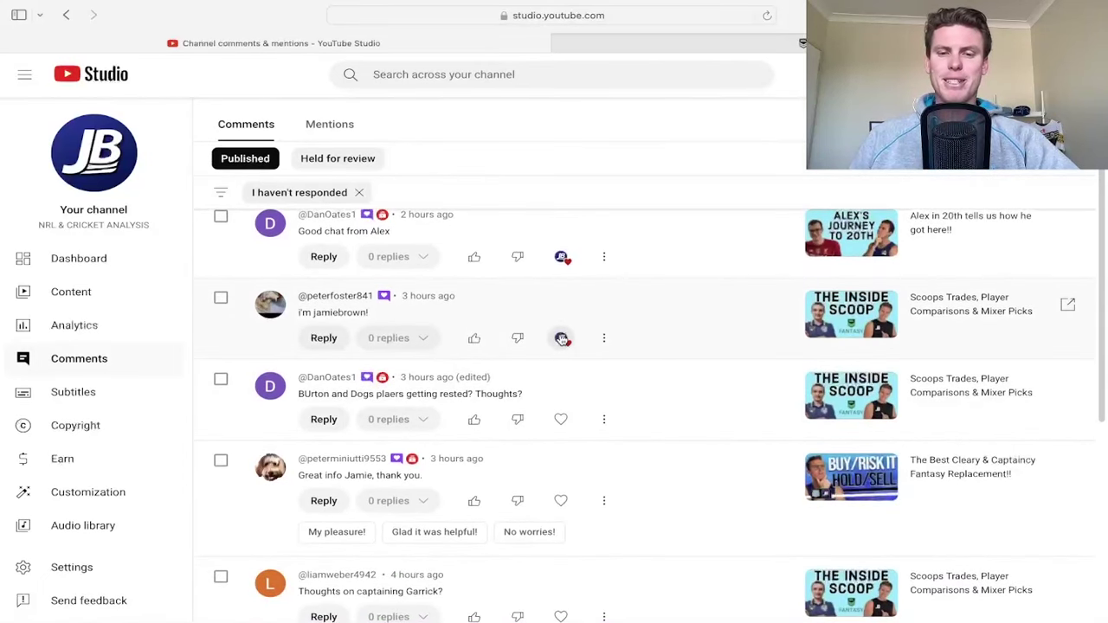
Step: Reply "not likely" to the comment about Burton and Dogs players getting rested, and heart the "Great info" thank-you comment below it
scroll(713, 368, "down", 2)
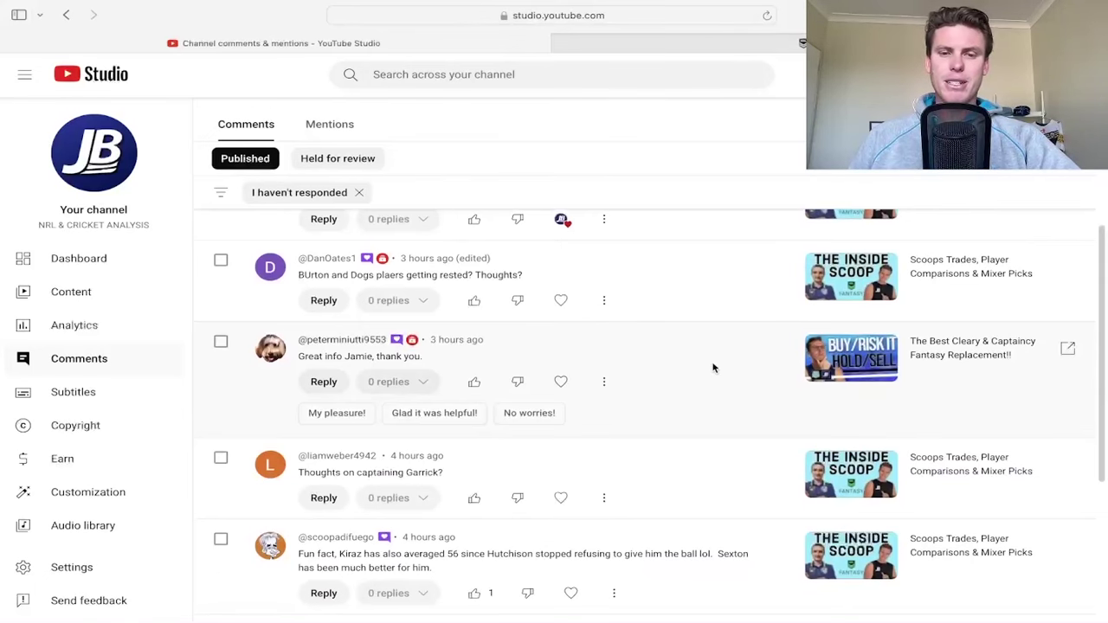
left_click(323, 300)
type("notl")
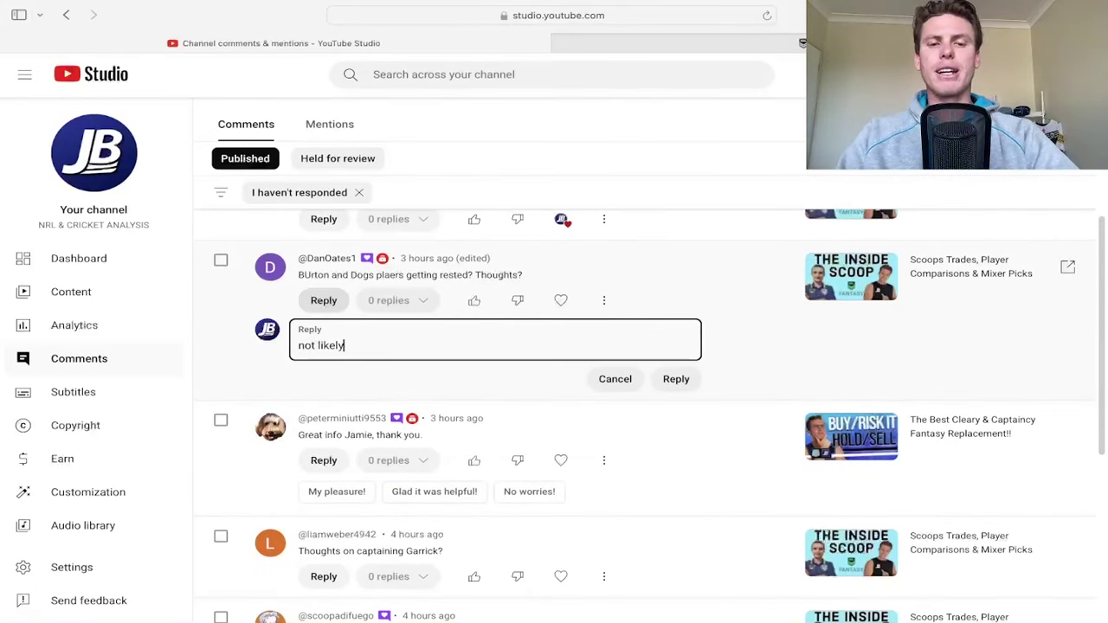
left_click(676, 379)
scroll(706, 388, "down", 1)
left_click(561, 390)
Step: Heart the comment asking about captaining Garrick and post the reply "solid for sure but risky"
scroll(671, 405, "down", 2)
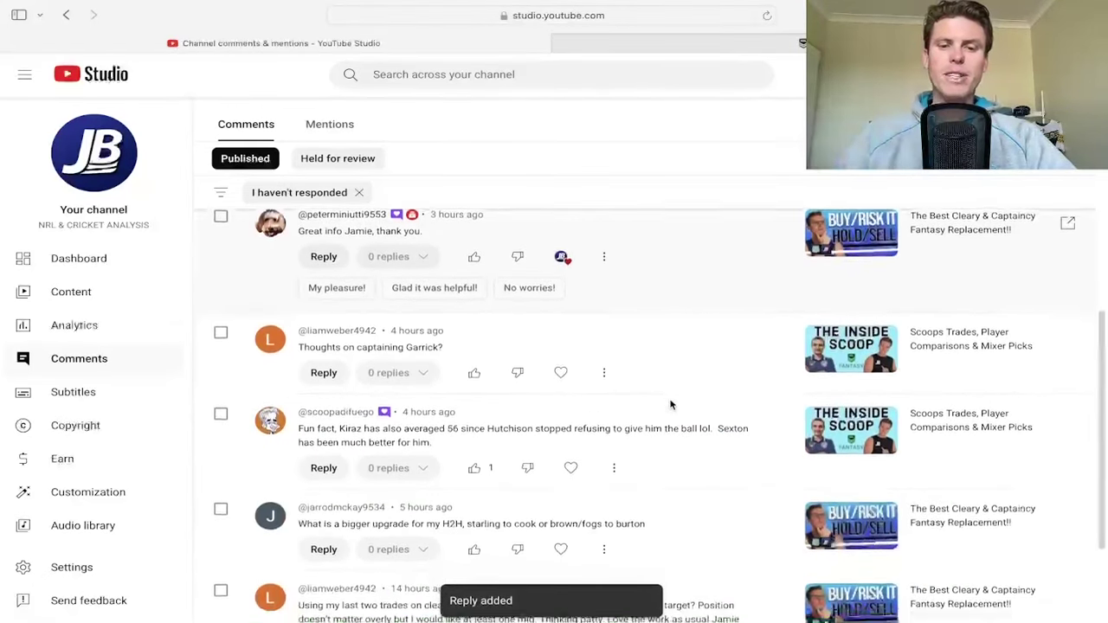
scroll(672, 404, "down", 1)
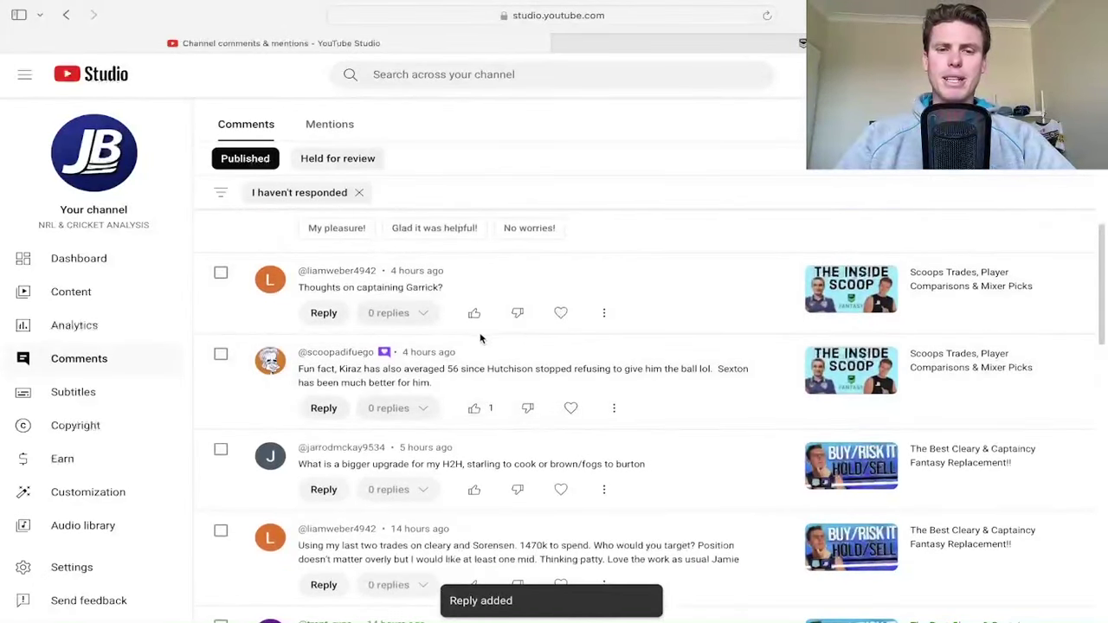
left_click(561, 313)
left_click(323, 312)
type("solid gort")
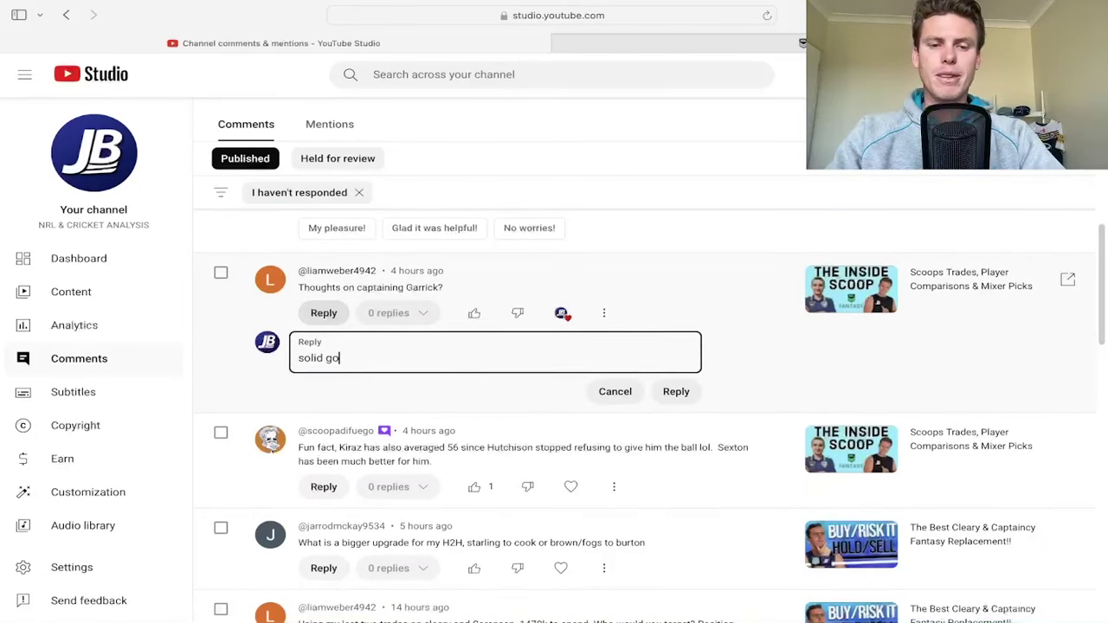
key("BackSpace")
key("BackSpace")
type("for sure but r")
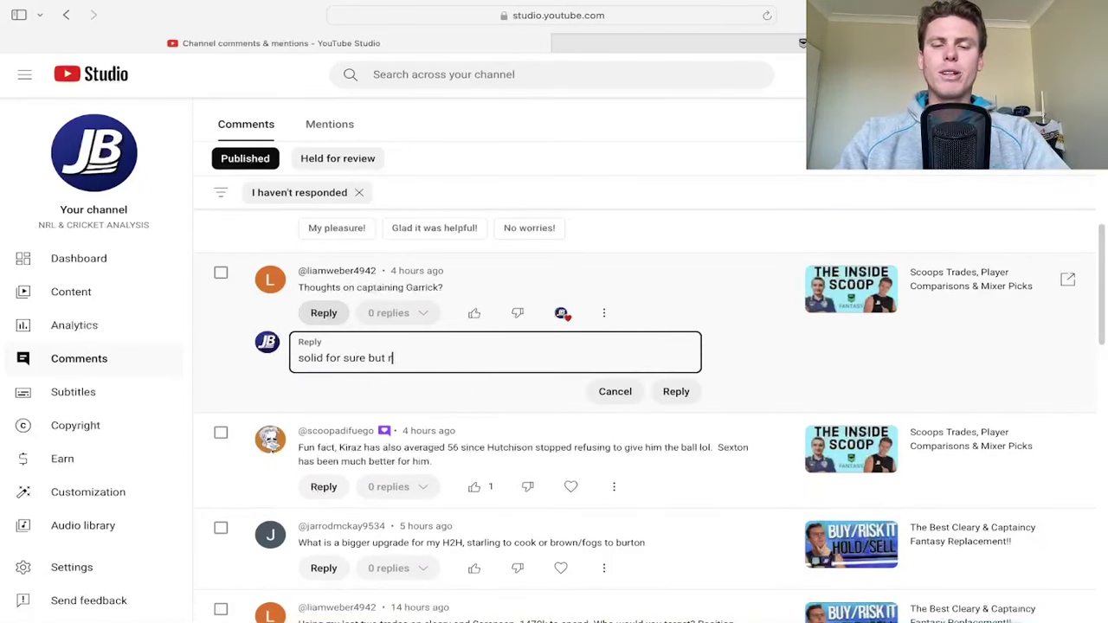
type("isky")
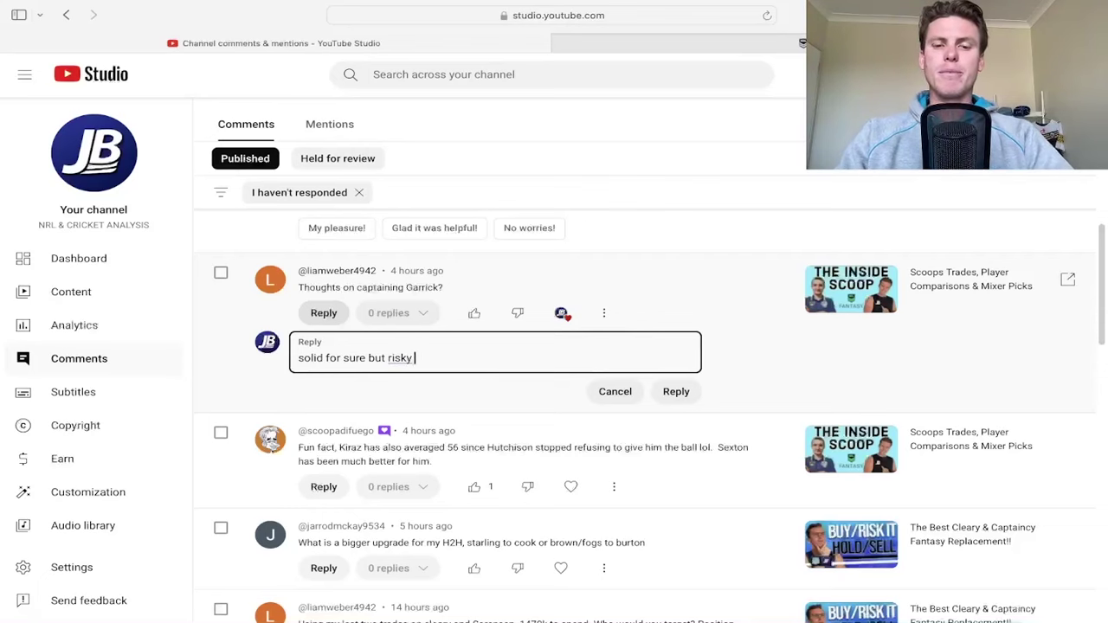
left_click(672, 391)
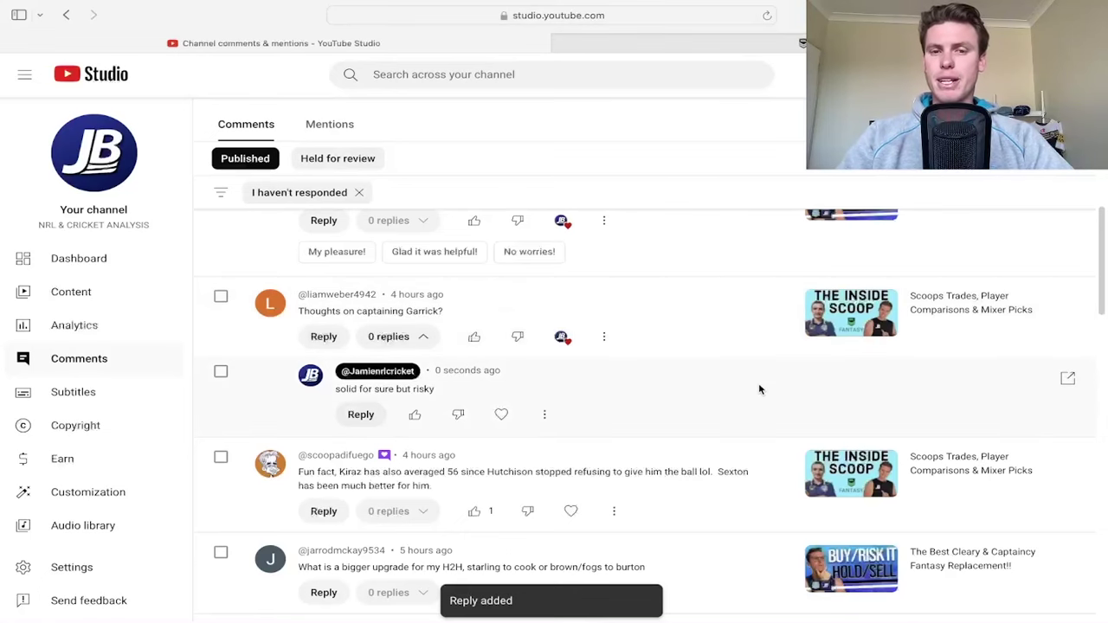
Step: Heart the fun-fact comment about Kiraz averaging 56 and post the reply "love that thankyou"
scroll(760, 389, "down", 1)
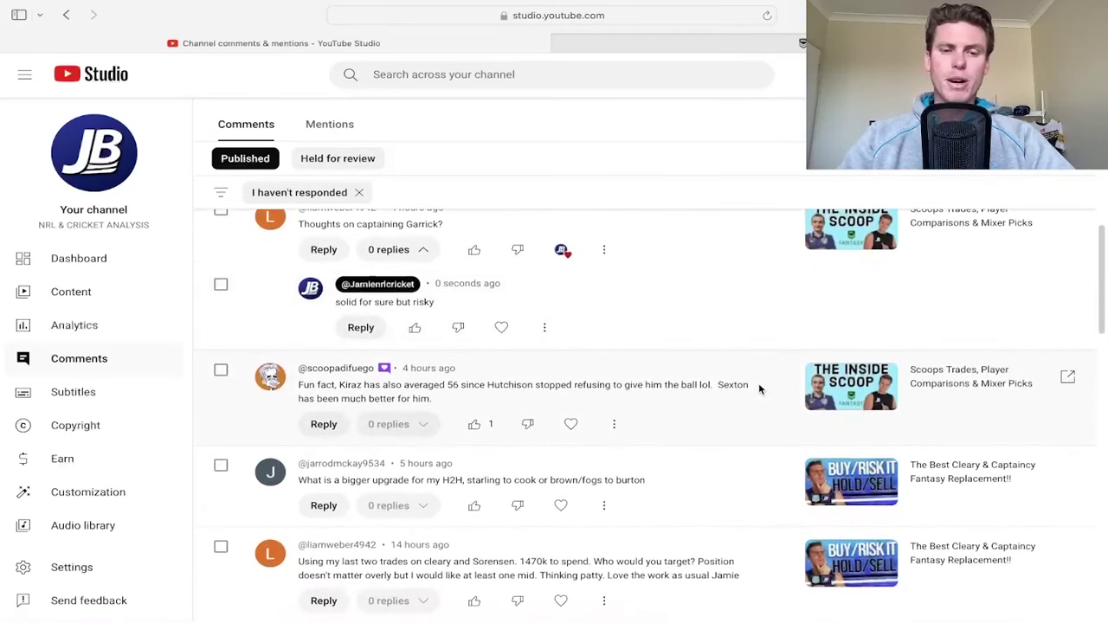
scroll(759, 390, "down", 1)
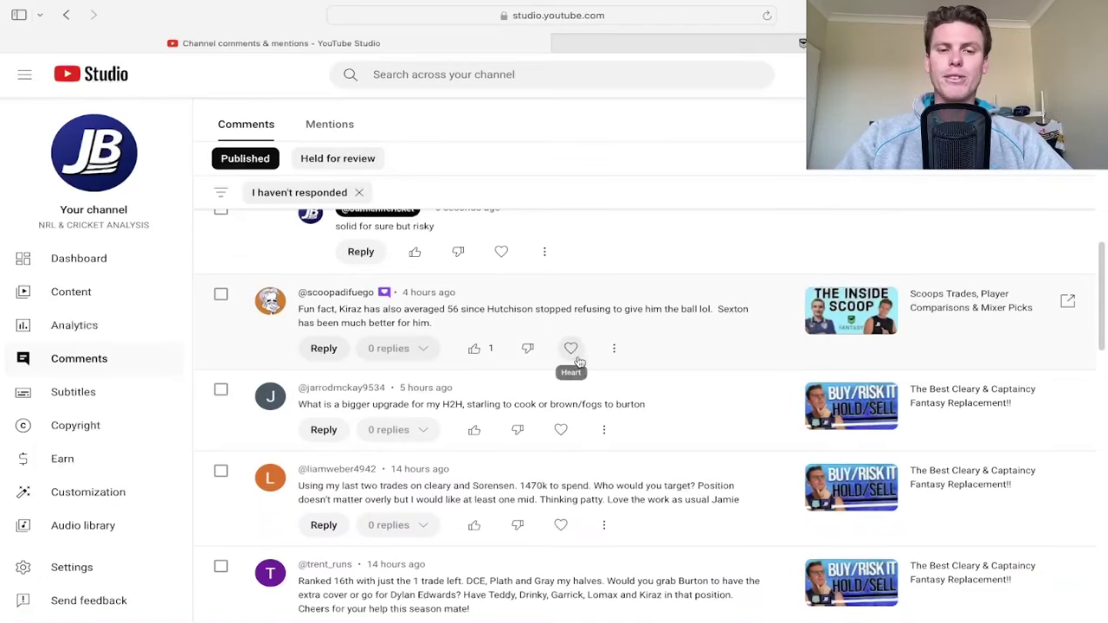
left_click(572, 349)
left_click(324, 348)
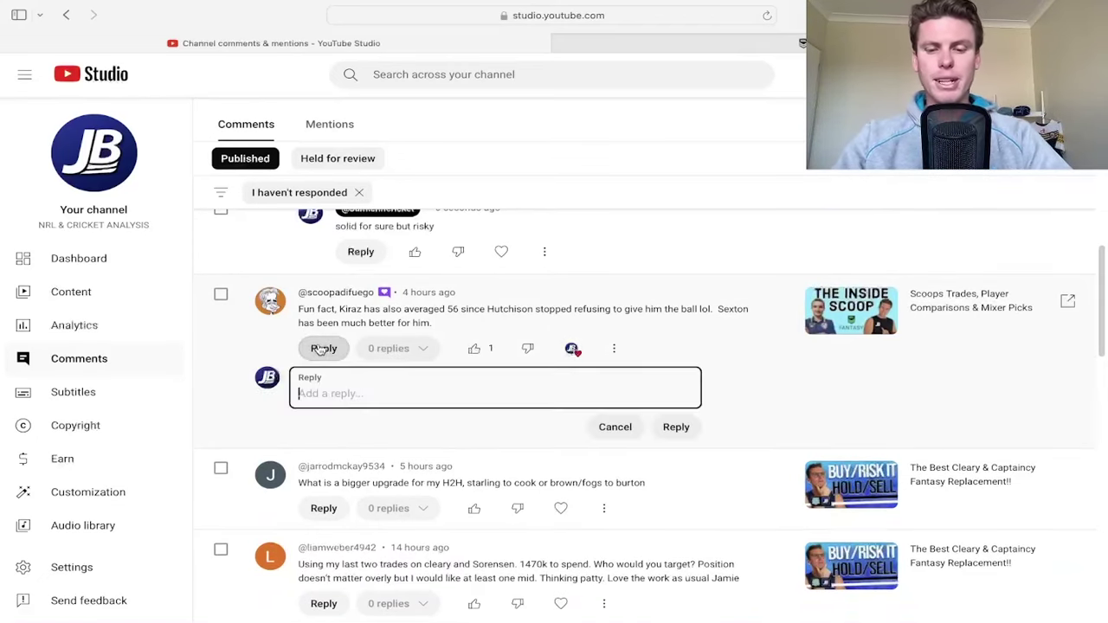
type("love that thab")
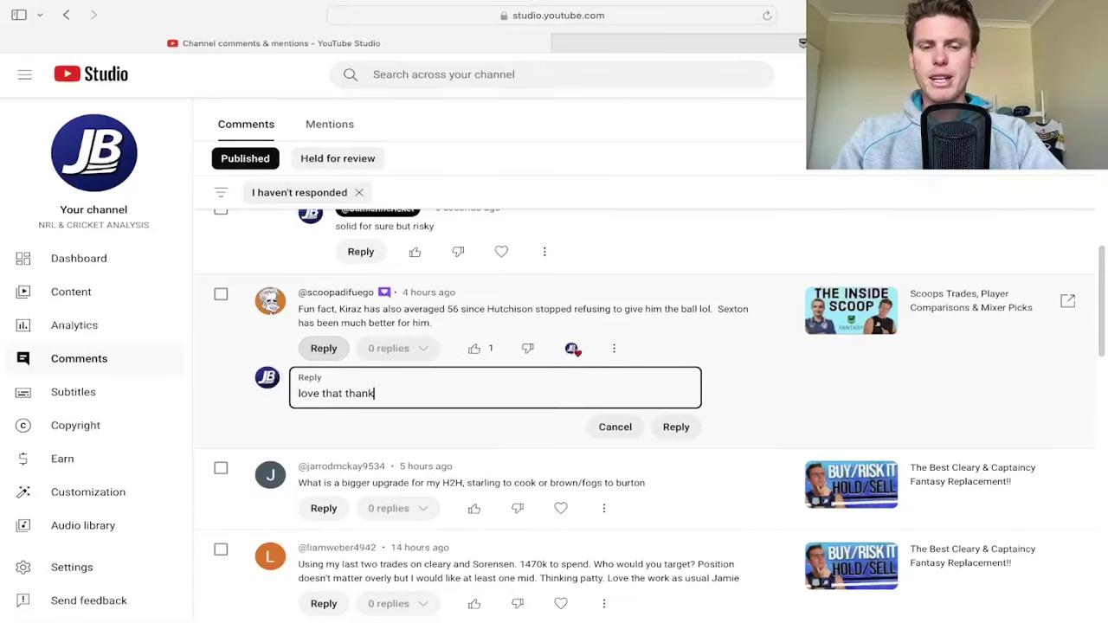
type("kyou")
left_click(685, 428)
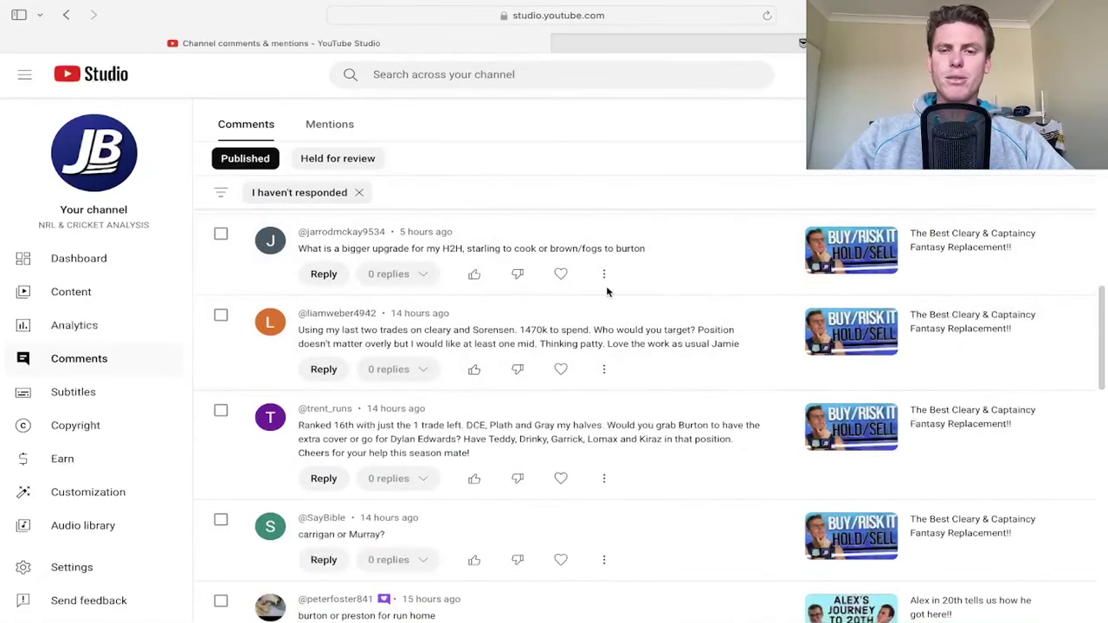
Step: Post the reply "1st option" to the comment asking which is the bigger H2H upgrade
left_click(323, 275)
type("1st option")
left_click(680, 353)
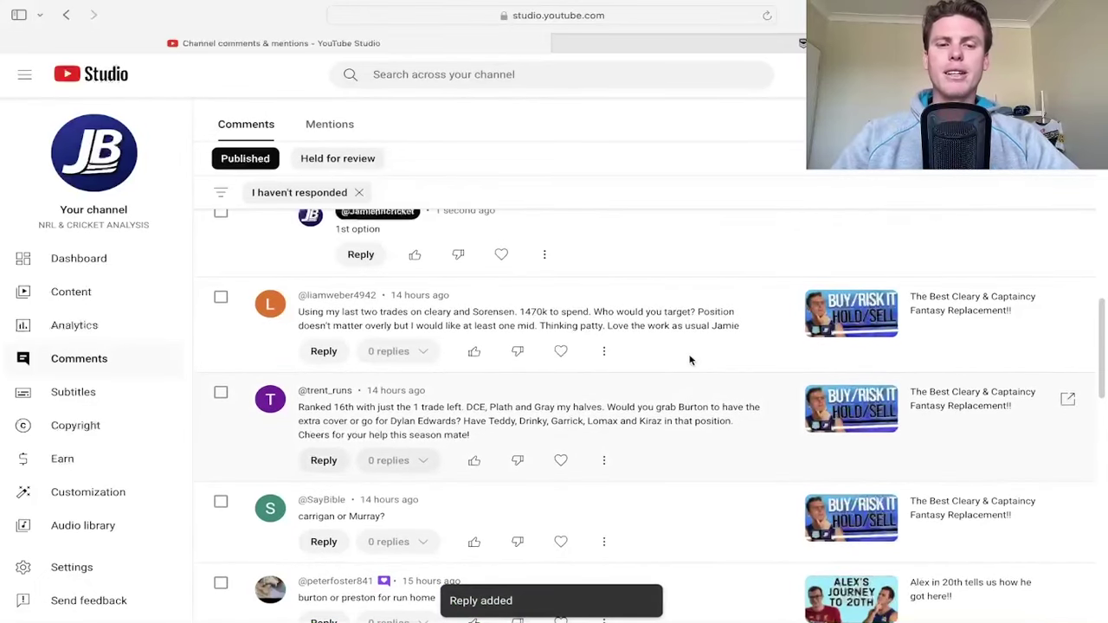
Step: Heart the comment about using the last two trades on Cleary and Sorensen and post the reply "video"
scroll(690, 360, "down", 1)
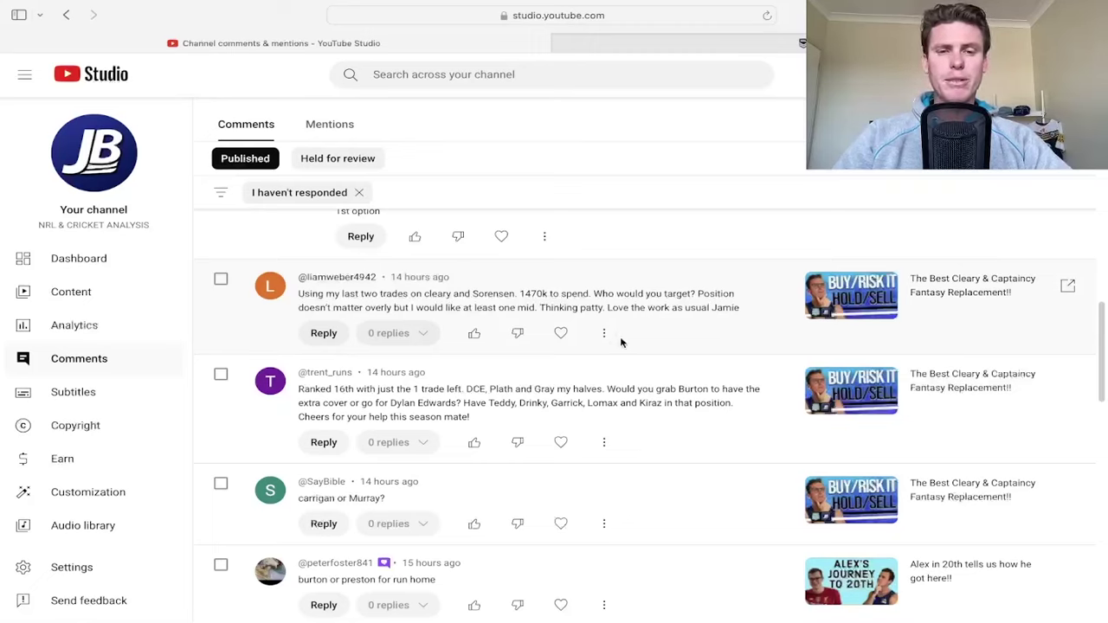
left_click(554, 338)
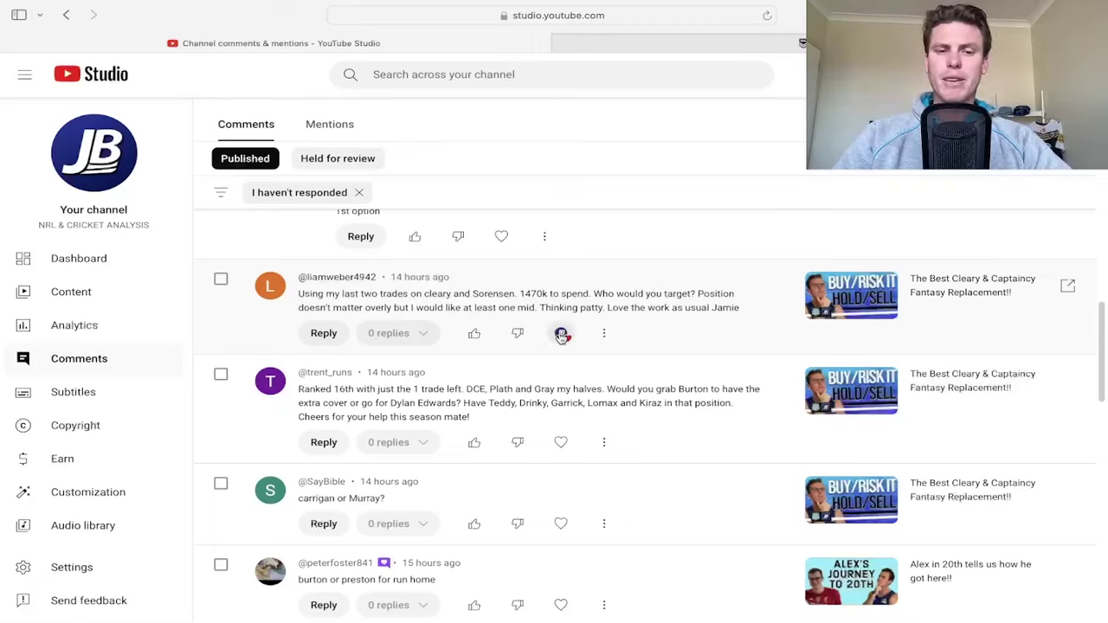
left_click(321, 342)
type("v")
key("BackSpace")
type("video")
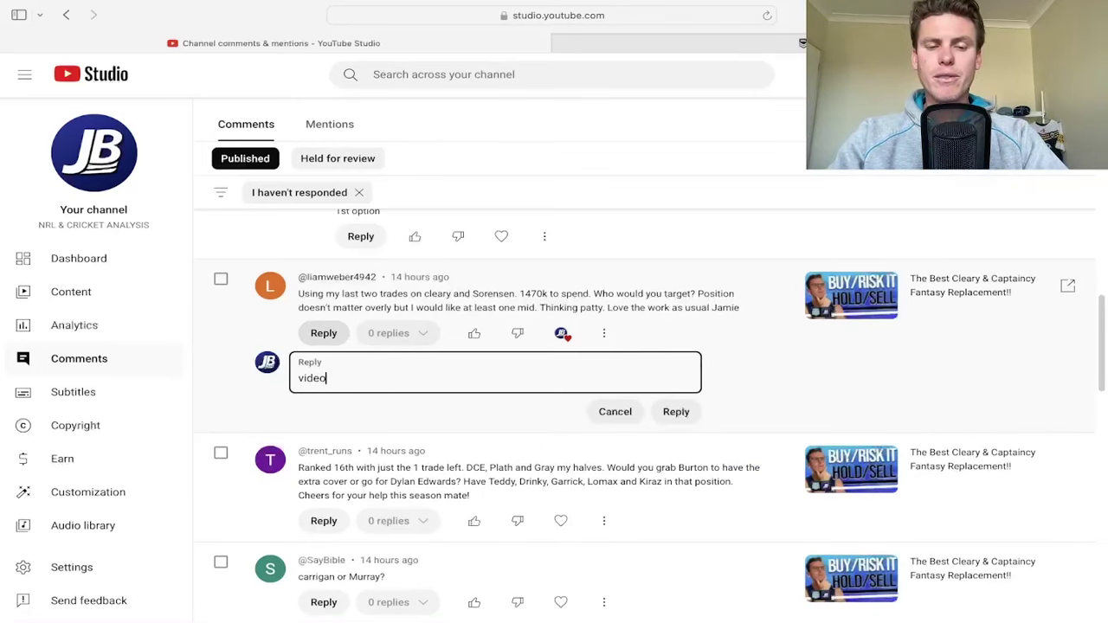
left_click(669, 420)
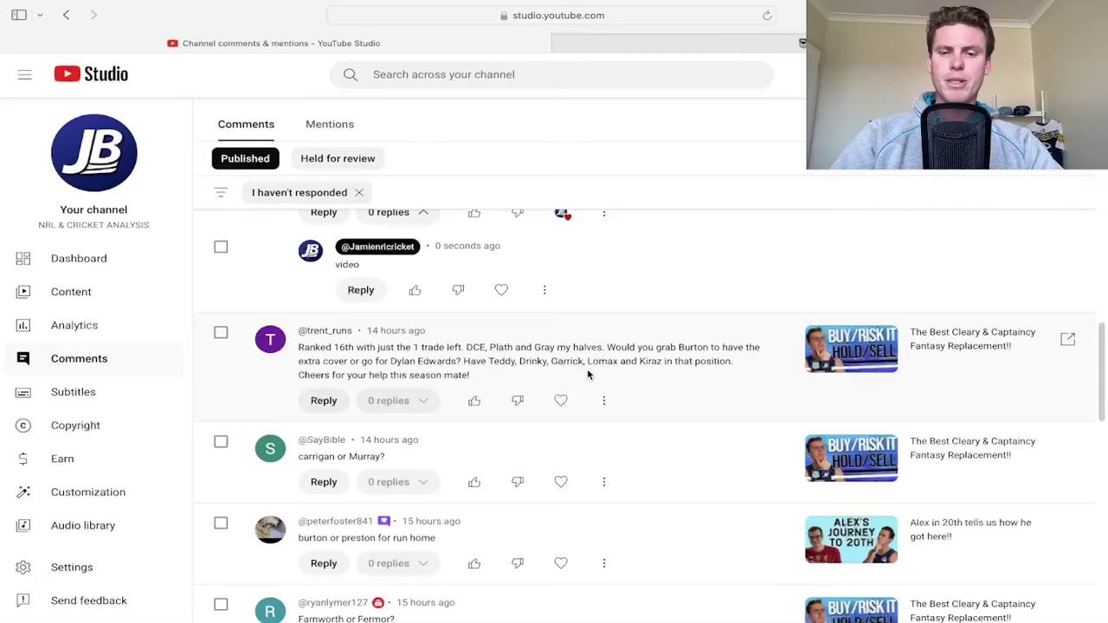
Step: Post the reply "Burton! thankyou" to the 16th-ranked commenter choosing between Burton and Dylan Edwards
left_click(320, 401)
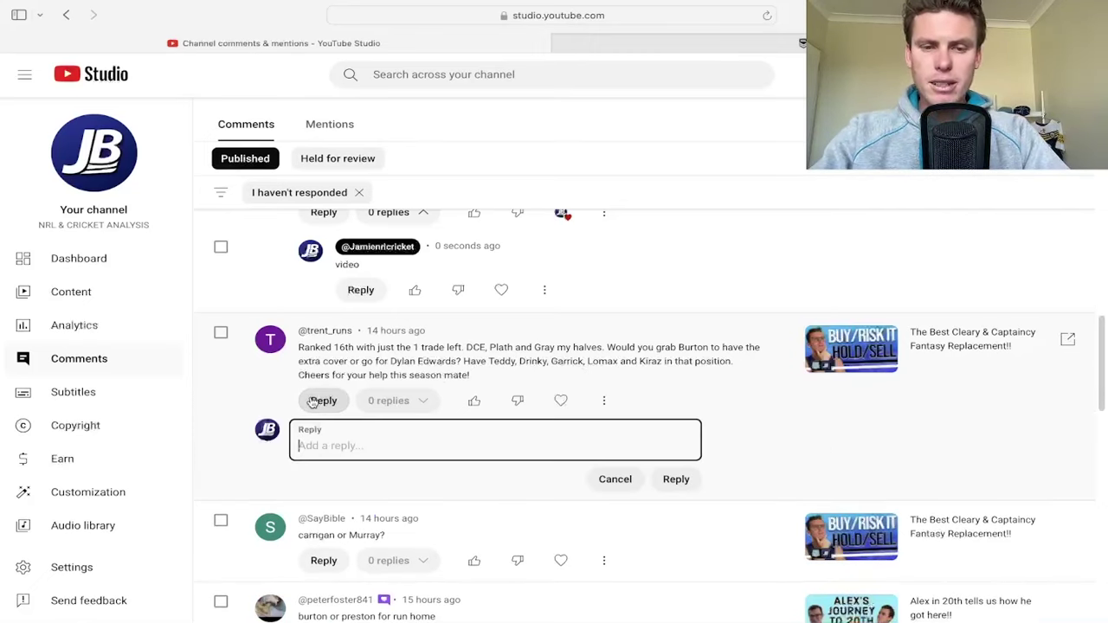
type("burton")
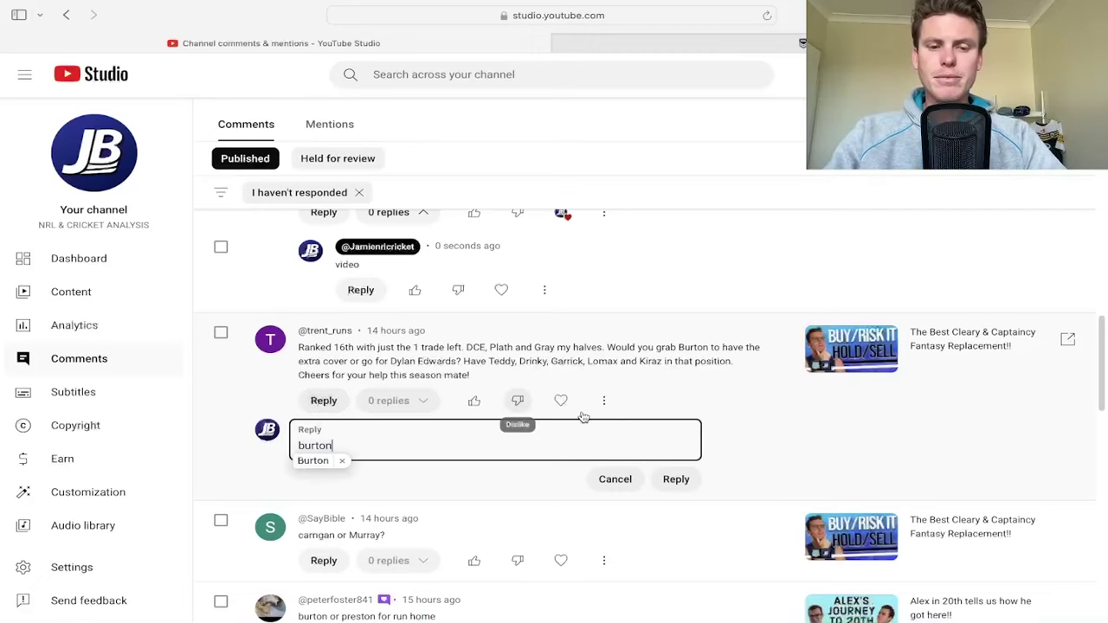
type("! thankyou")
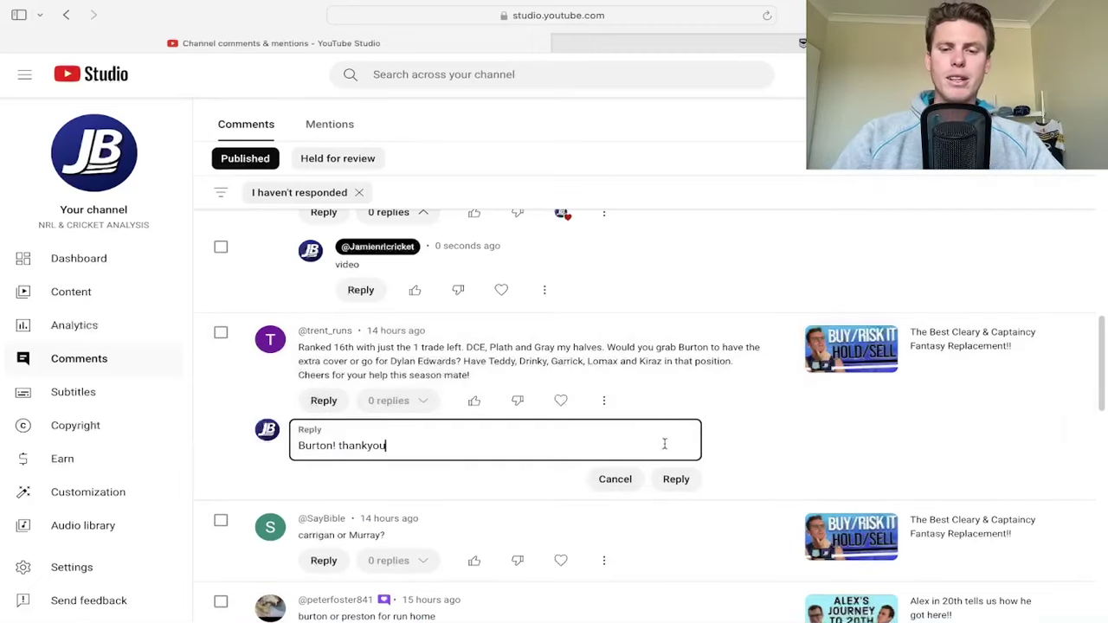
left_click(675, 479)
Step: Reply "50/50" to the "carrigan or Murray?" comment and "Burton" to the "burton or preston for run home" comment
scroll(520, 416, "down", 5)
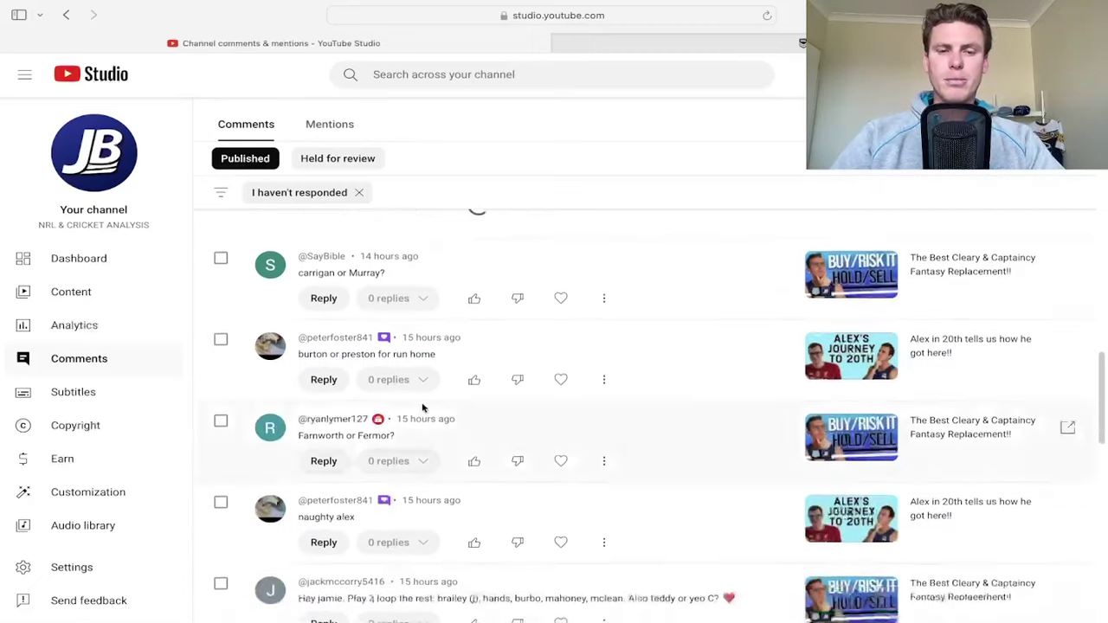
left_click(326, 339)
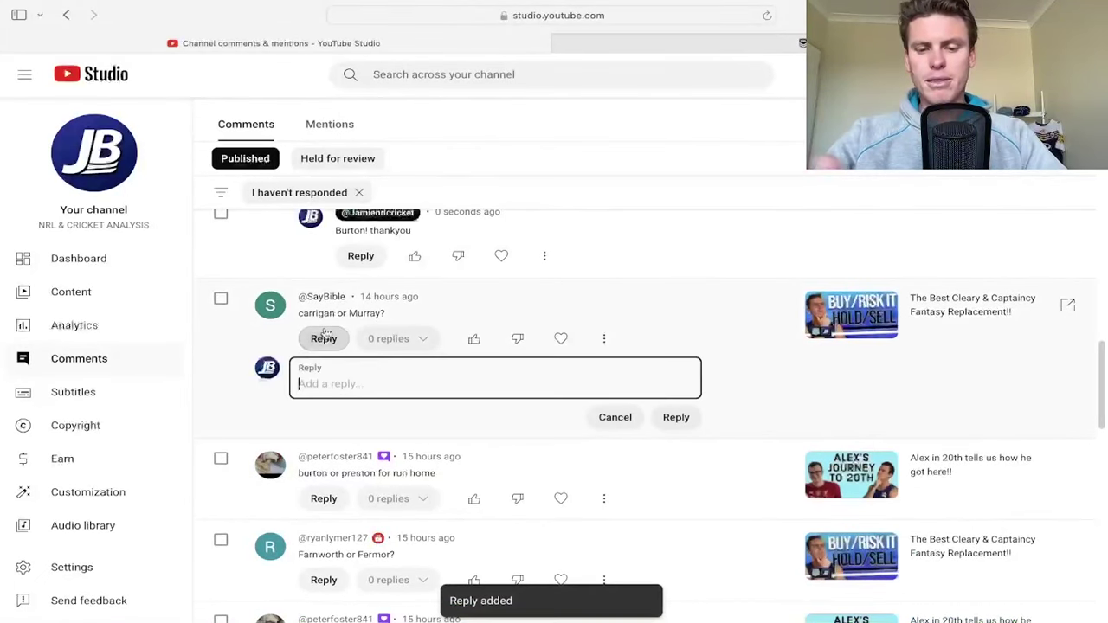
type("50/50")
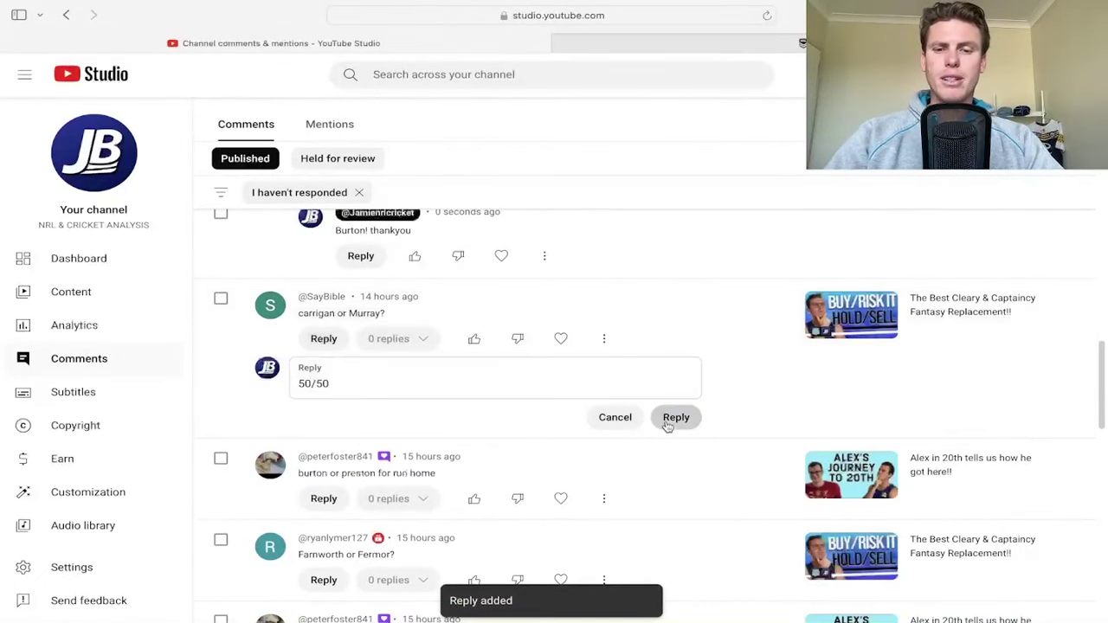
left_click(674, 417)
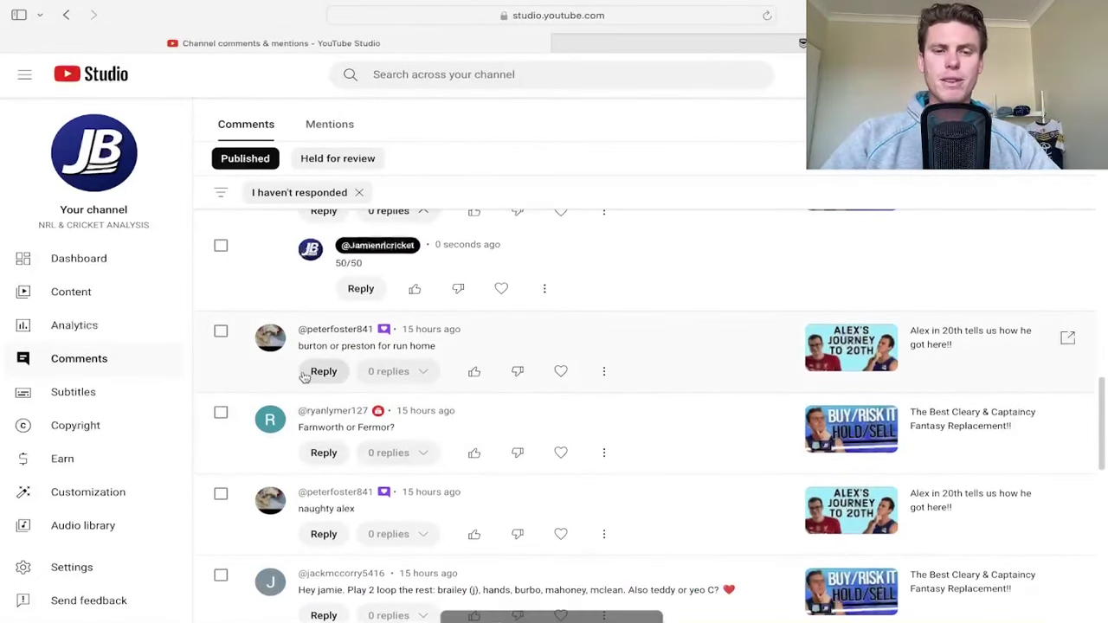
left_click(324, 371)
type("burton")
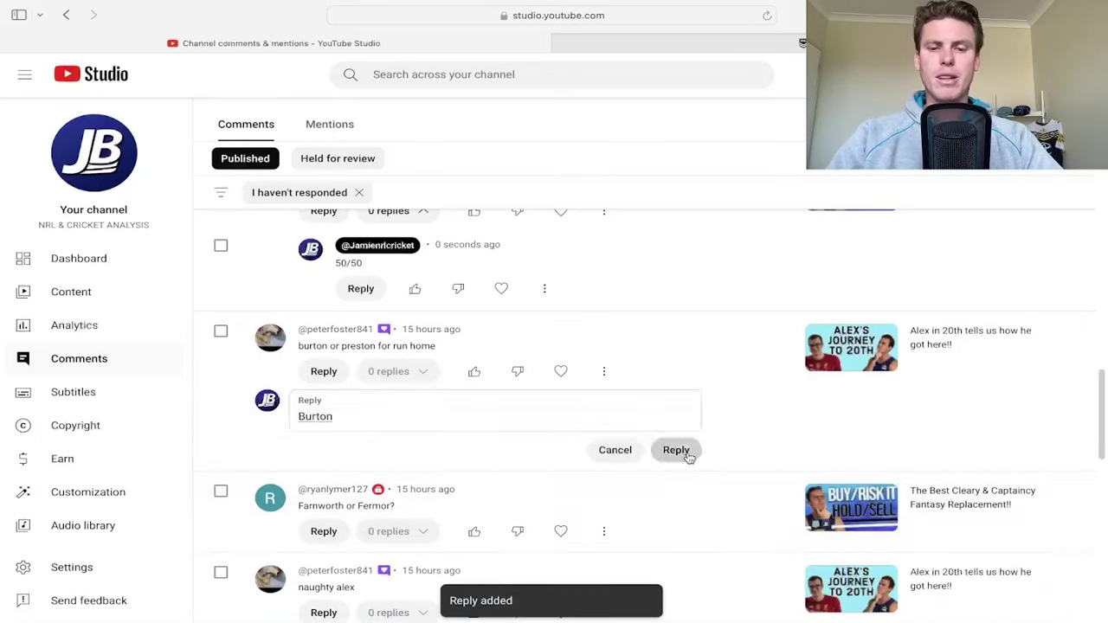
left_click(677, 451)
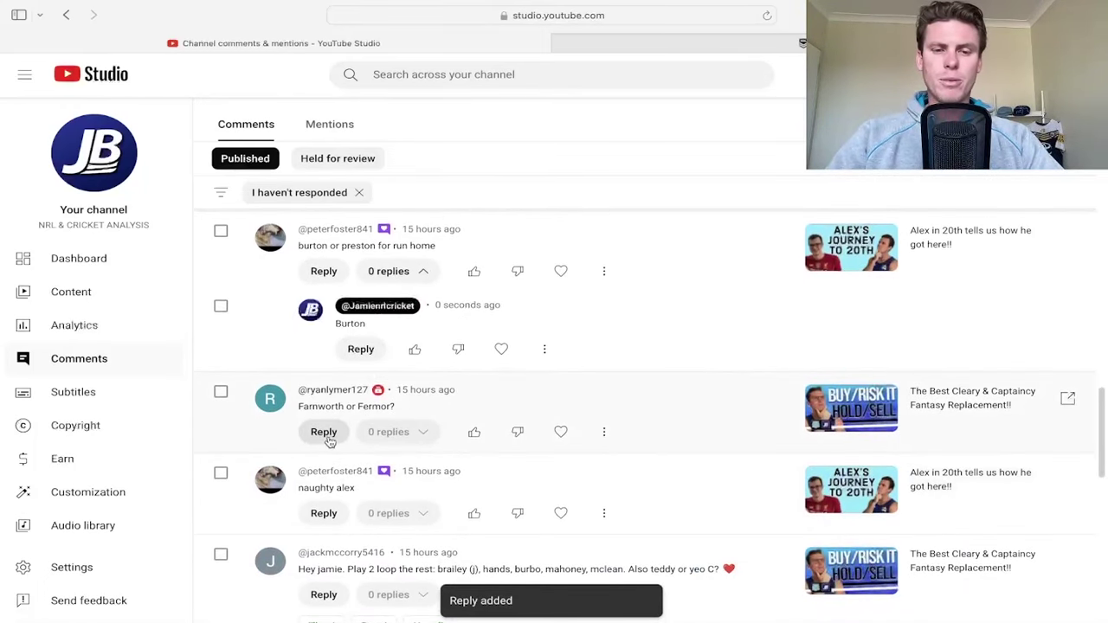
Step: Reply "farn" to the "Farnworth or Fermor?" comment and heart the "naughty alex" comment below it
left_click(323, 432)
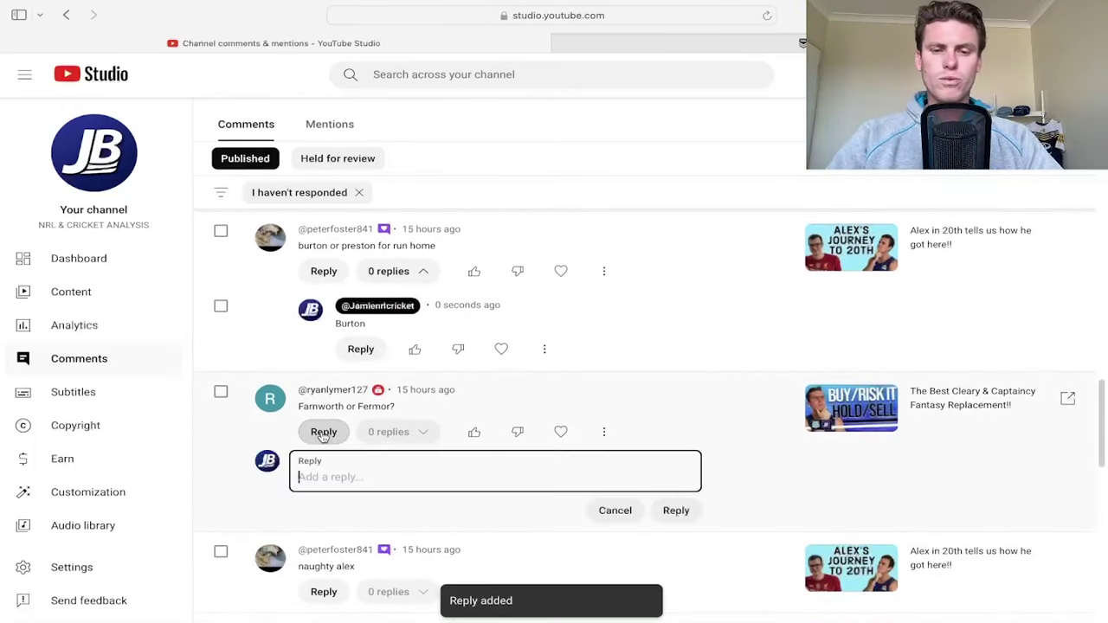
type("farn")
key("BackSpace")
type("n")
left_click(680, 513)
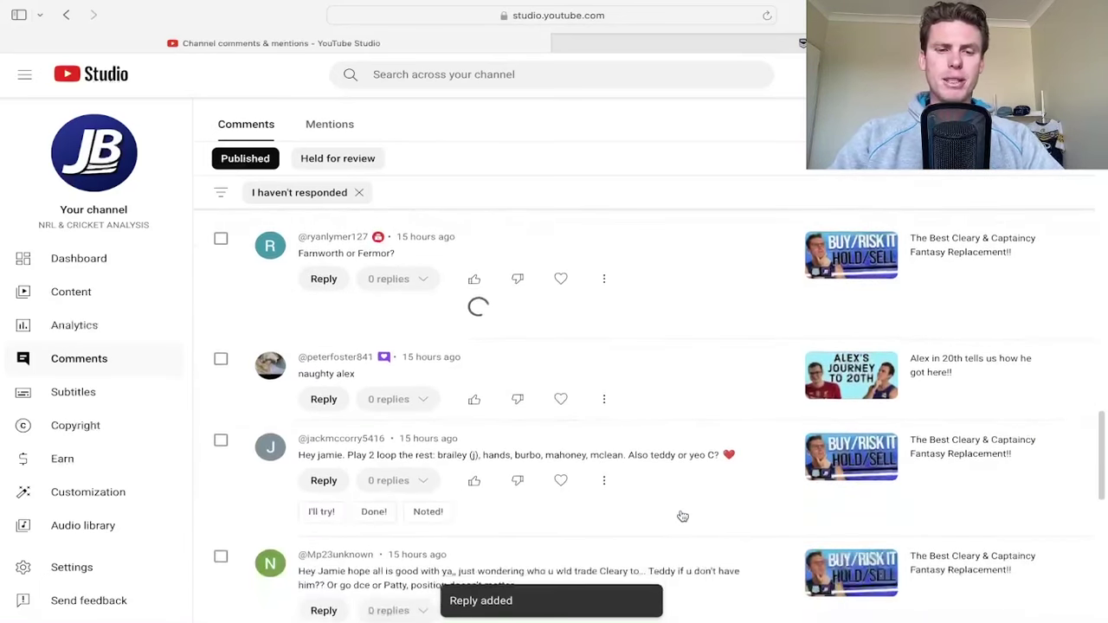
left_click(561, 439)
Step: Post the reply "check vid" to the comment asking which two to play and whether to captain Teddy or Yeo
scroll(559, 452, "down", 2)
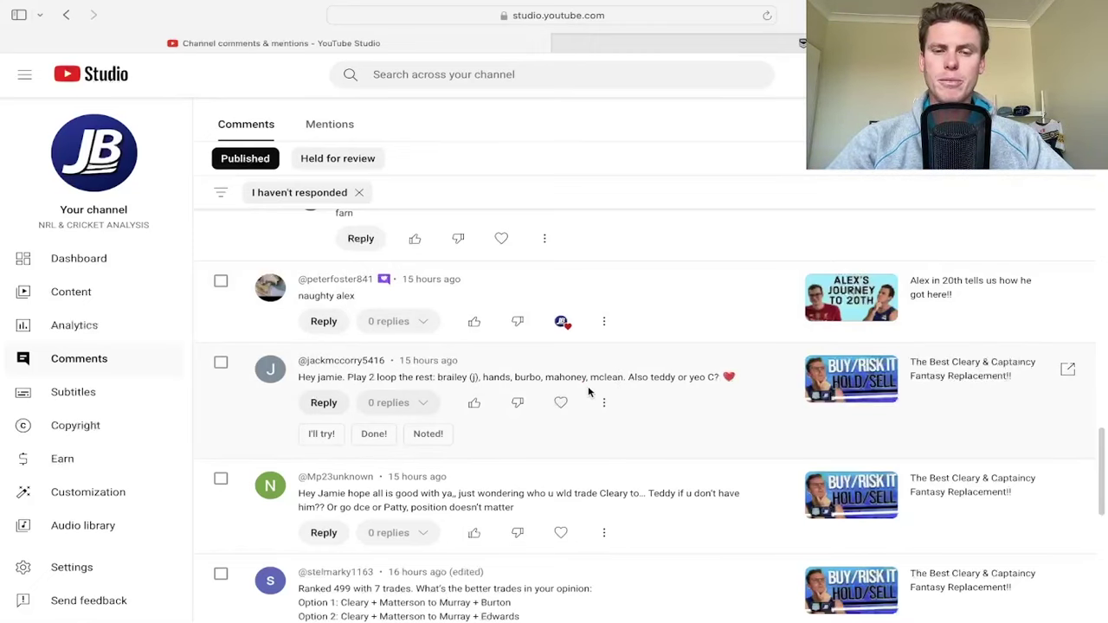
scroll(671, 426, "down", 4)
scroll(671, 425, "up", 1)
scroll(671, 425, "down", 2)
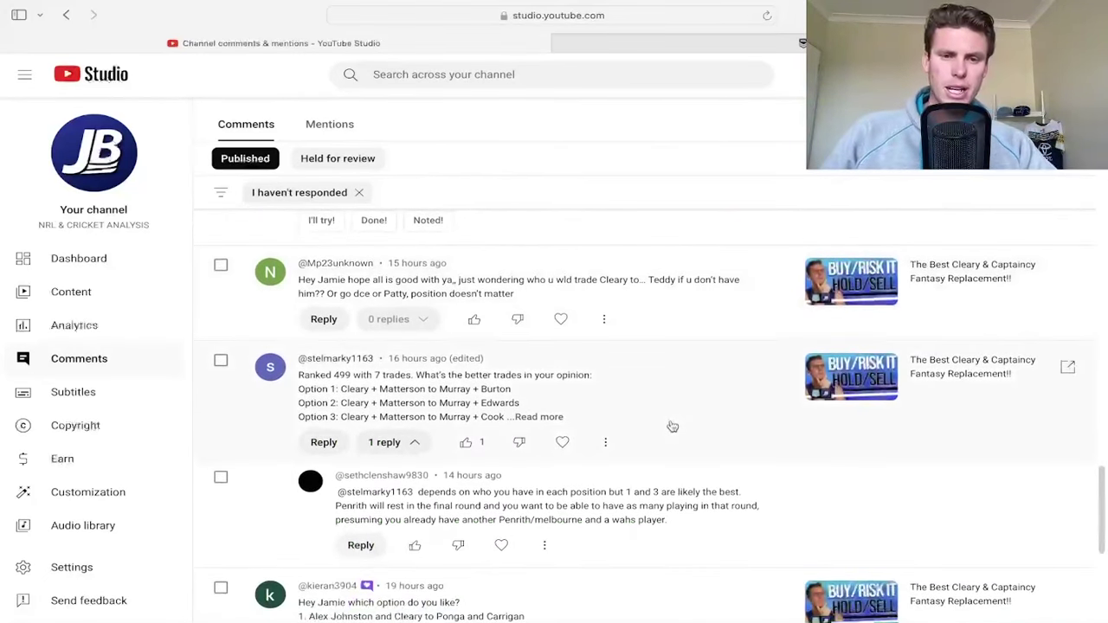
scroll(631, 395, "up", 2)
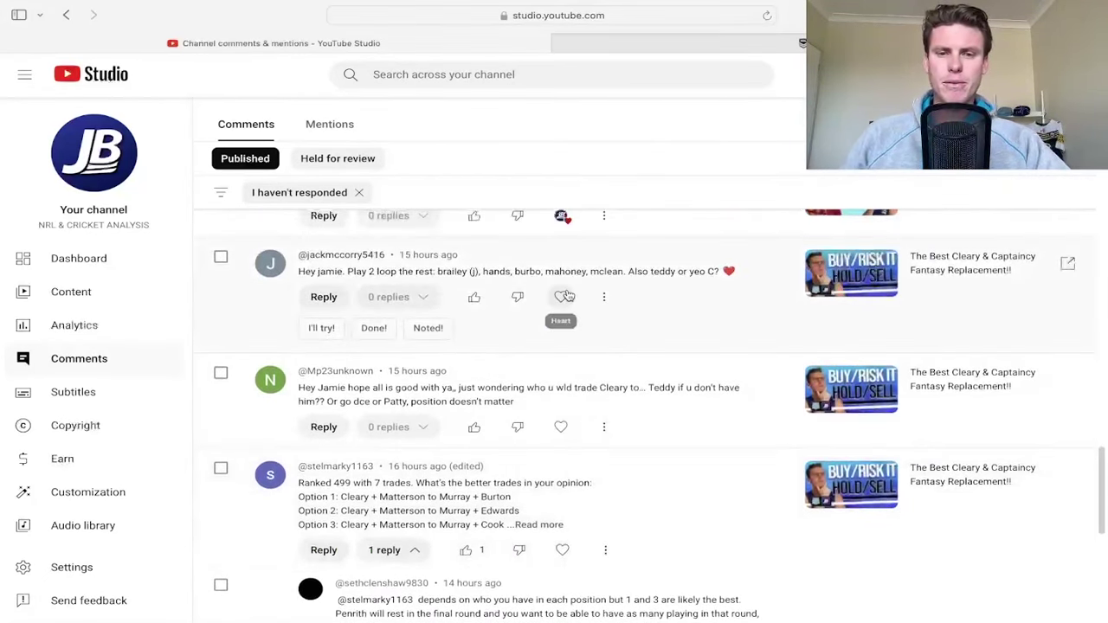
left_click(324, 297)
type("check vid")
left_click(676, 375)
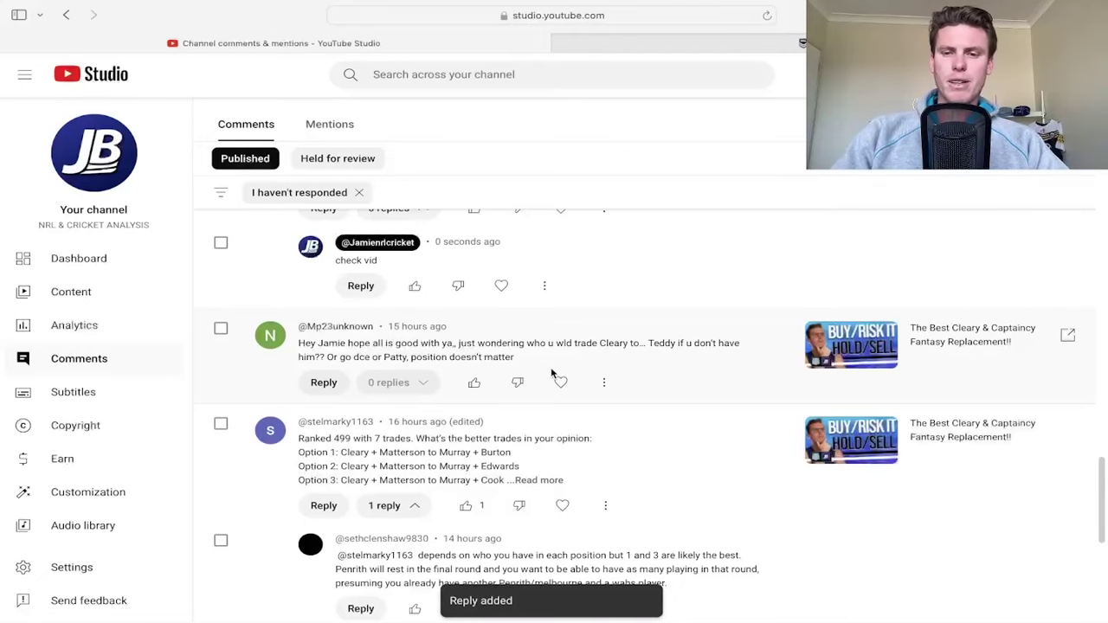
Step: Post the reply "all are good man personal pref" to the comment asking whether to trade Cleary to Teddy, DCE or Patty
left_click(324, 382)
type("a")
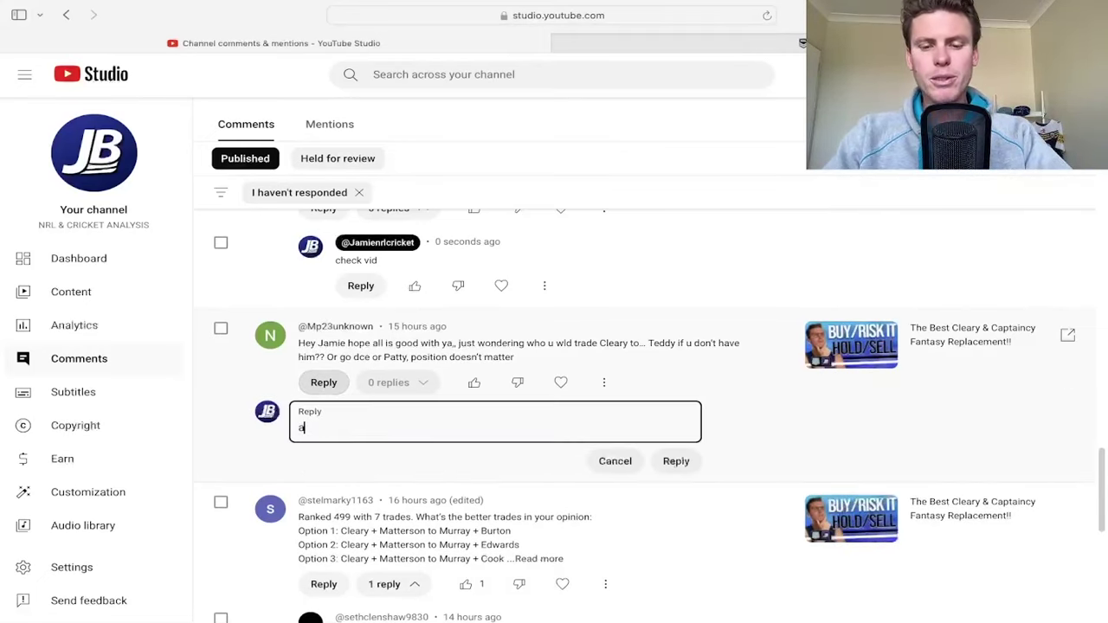
type("ll are good man ")
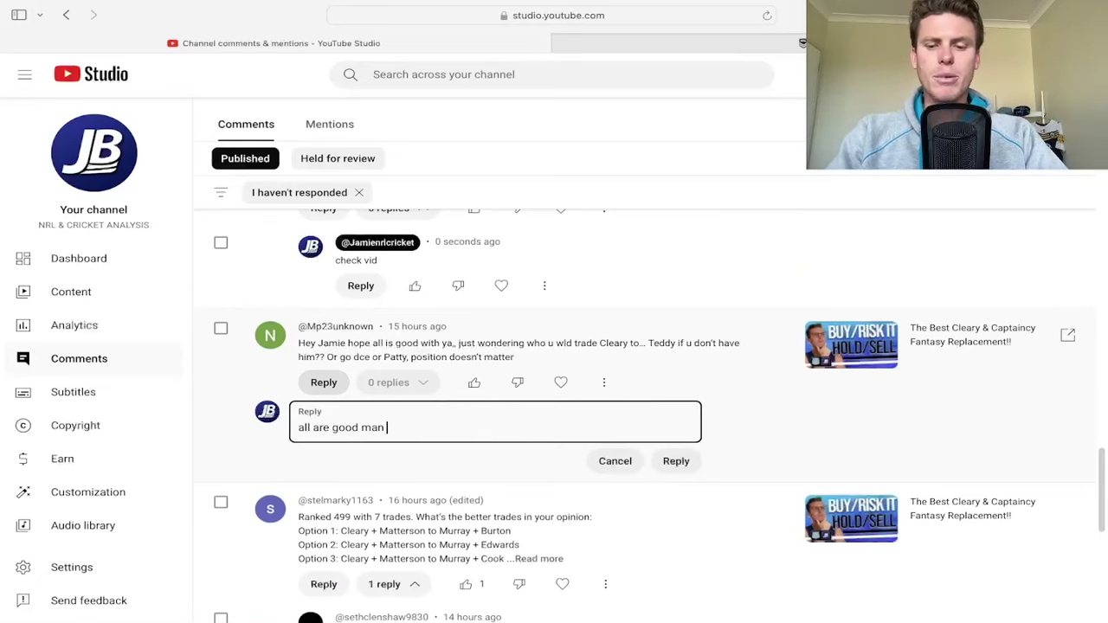
type("persobal pref")
left_click(628, 461)
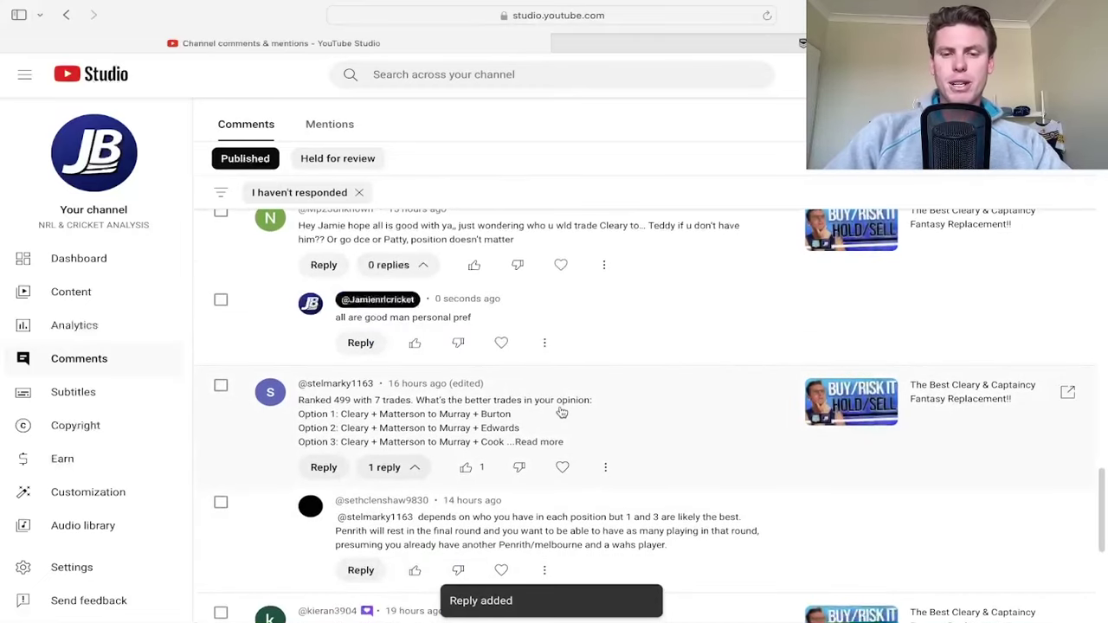
Step: Expand the full comment from the user ranked 499 with 7 trades and post the reply "option 4"
left_click(528, 444)
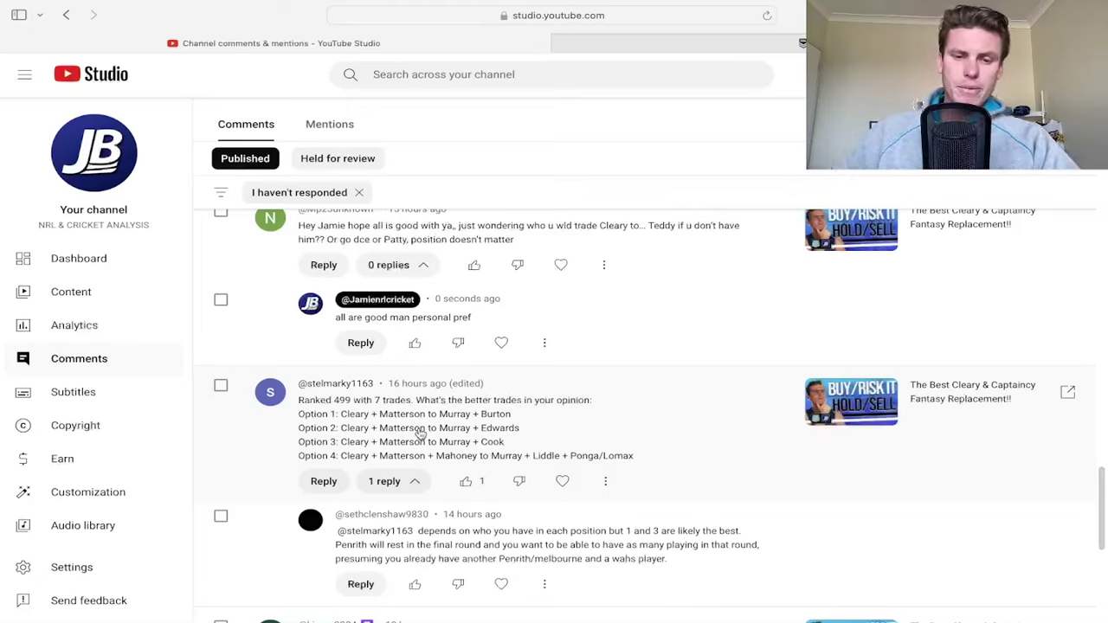
left_click(324, 482)
type("option 4")
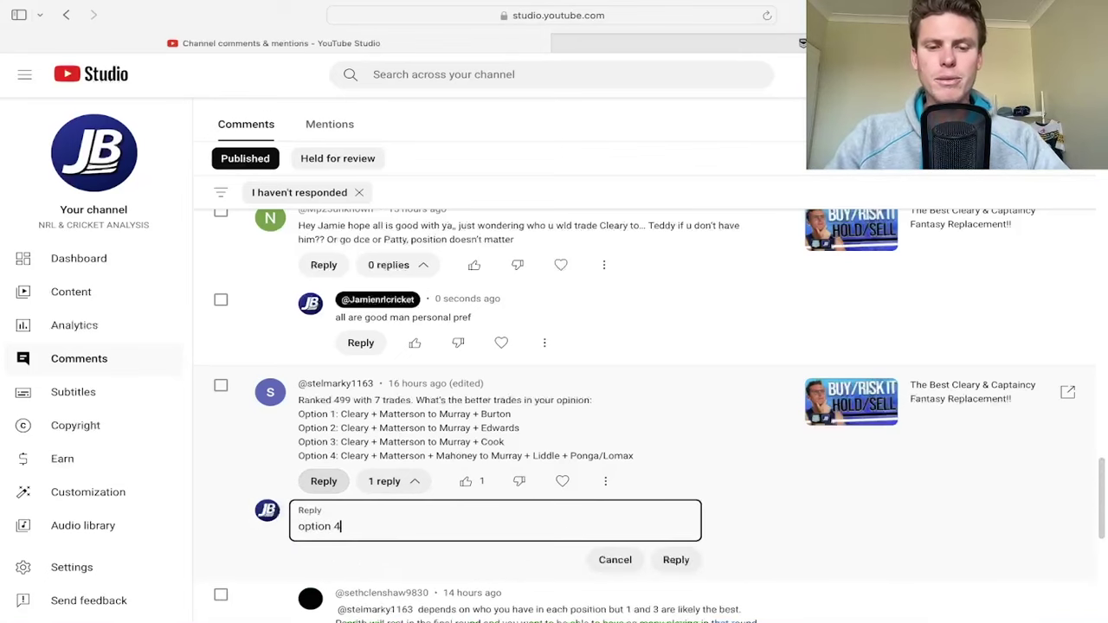
left_click(679, 556)
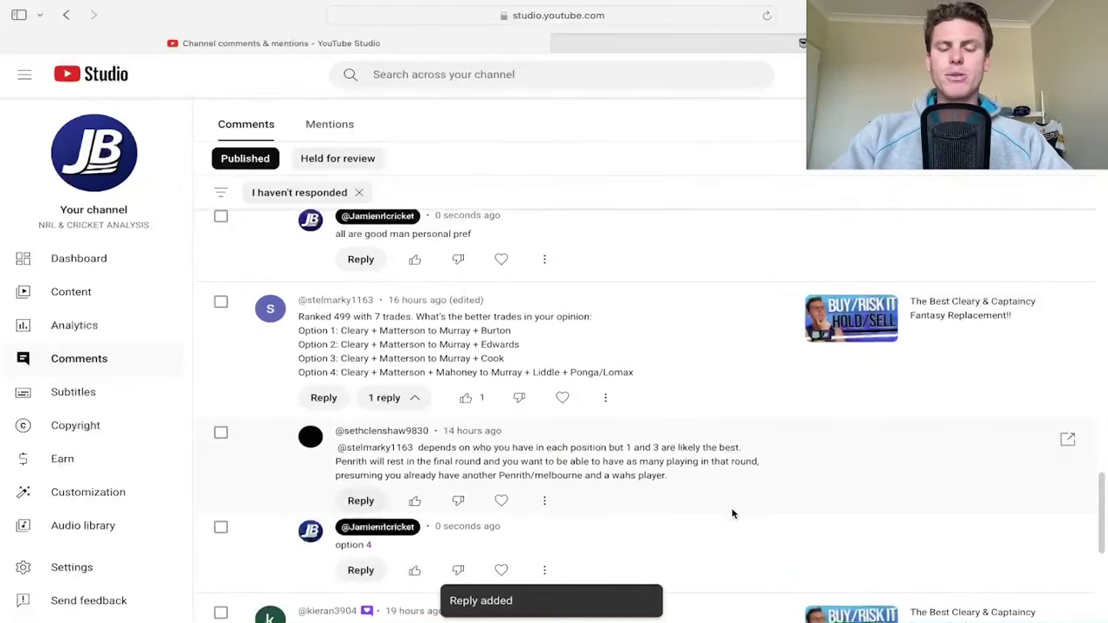
Step: Post the reply "1" to the comment offering the Ponga and Carrigan or Edwards and Carrigan trade options
scroll(742, 487, "down", 5)
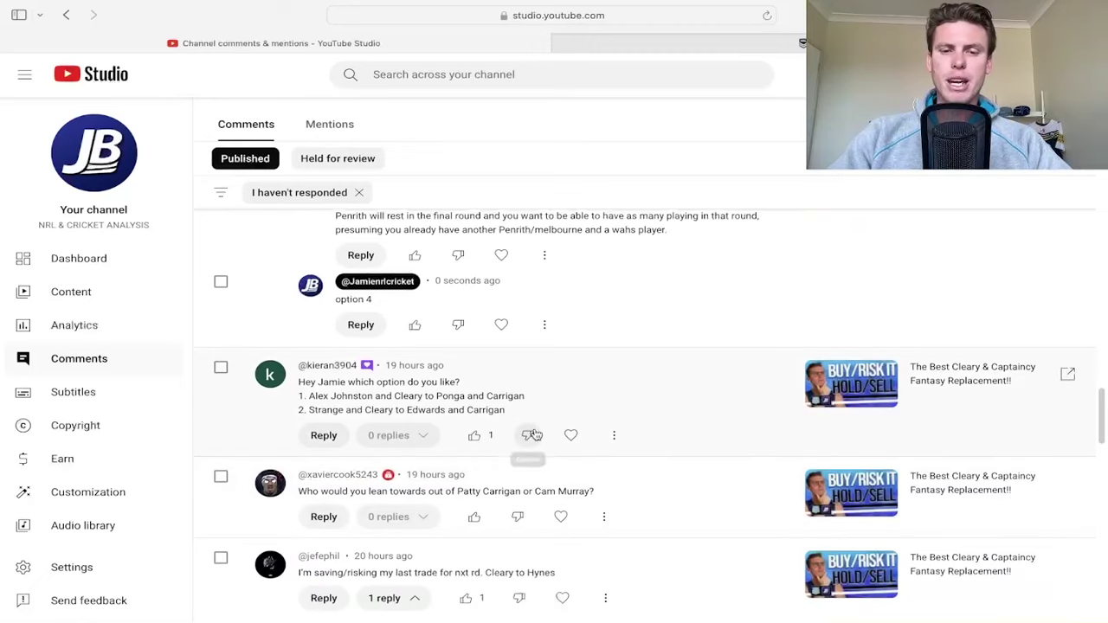
left_click(324, 436)
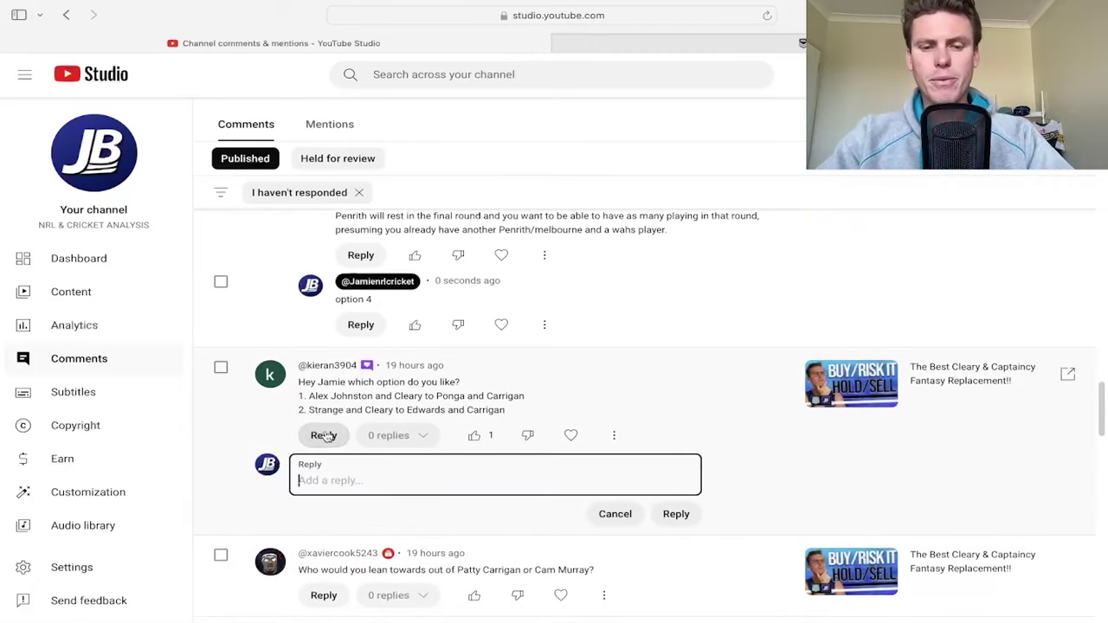
type("1")
left_click(677, 514)
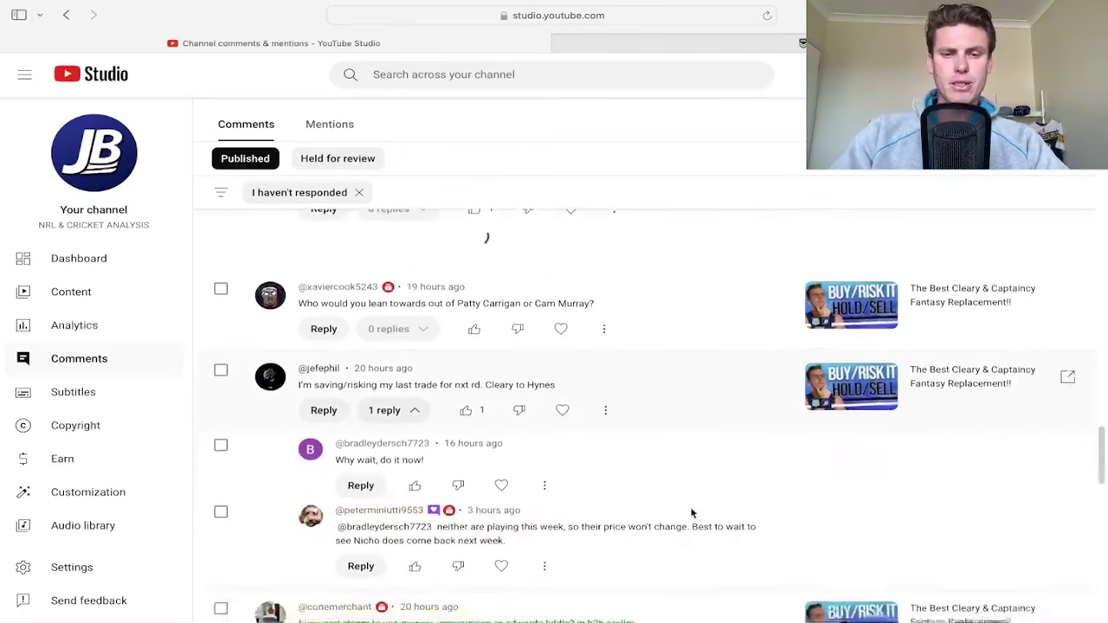
Step: Post the reply "patty" to the comment asking about Patty Carrigan or Cam Murray
scroll(720, 448, "down", 1)
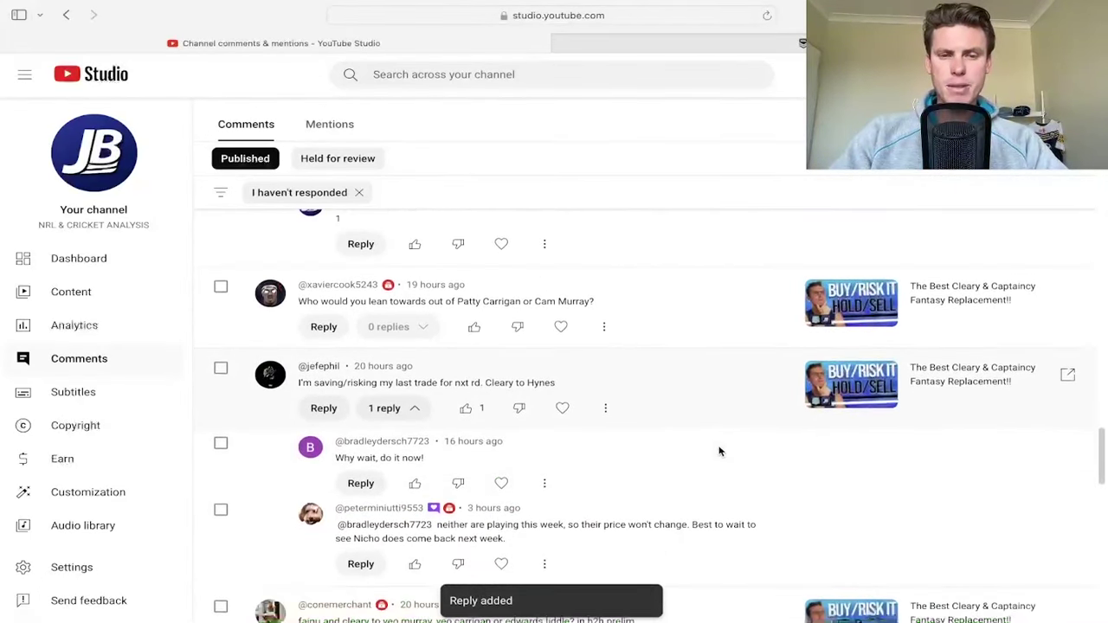
left_click(323, 325)
type("patty")
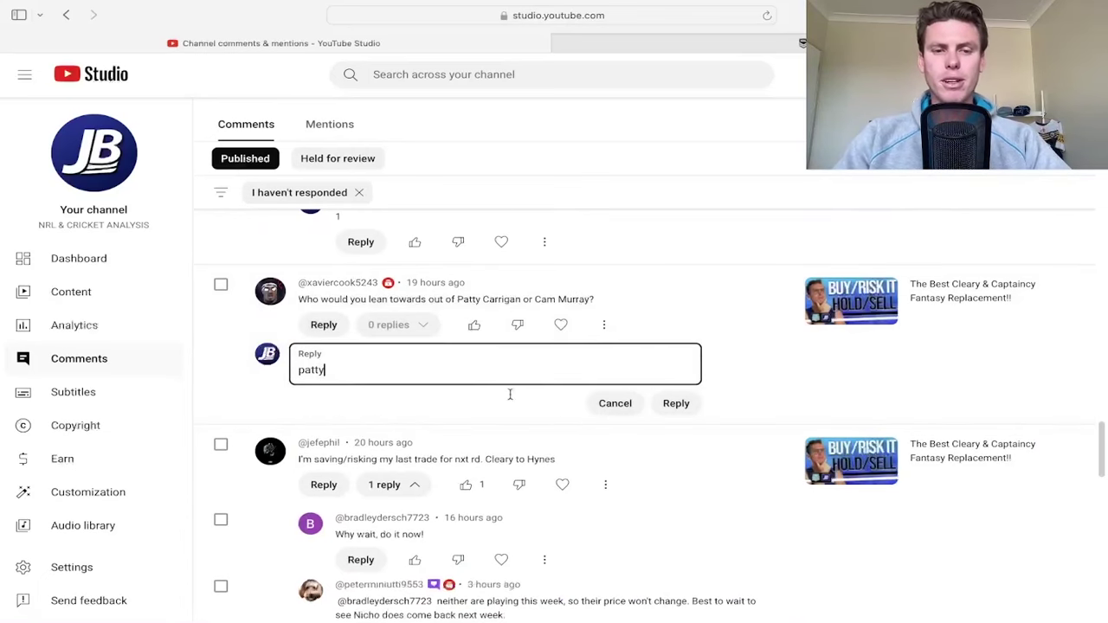
left_click(676, 404)
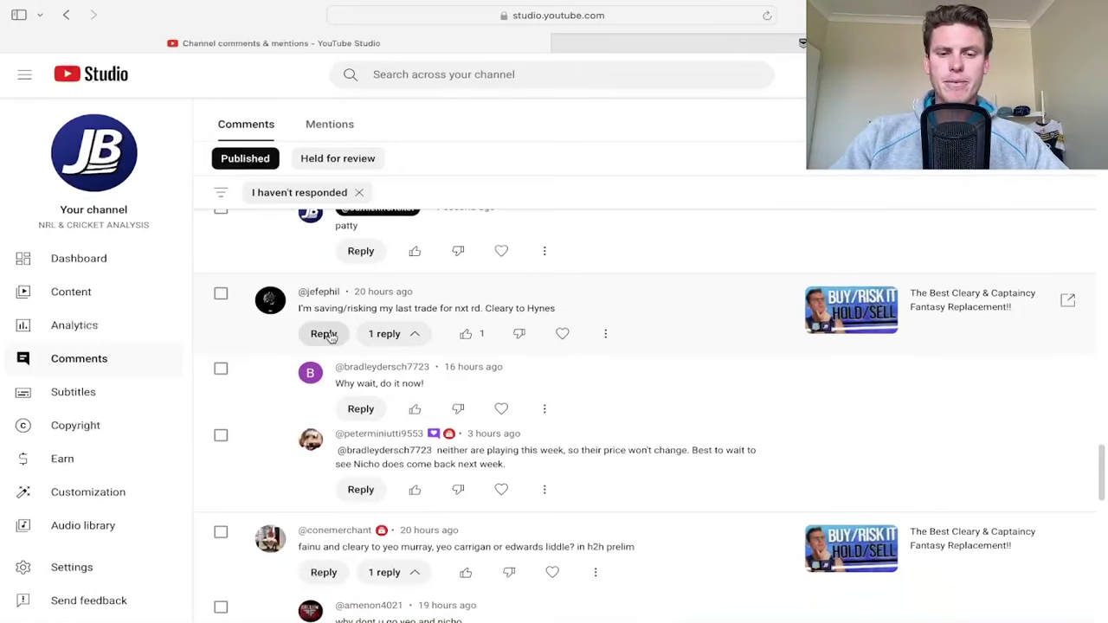
Step: Post the reply "could do but you lose out this week" to the comment about saving the last trade for Cleary to Hynes
left_click(324, 334)
type("could do")
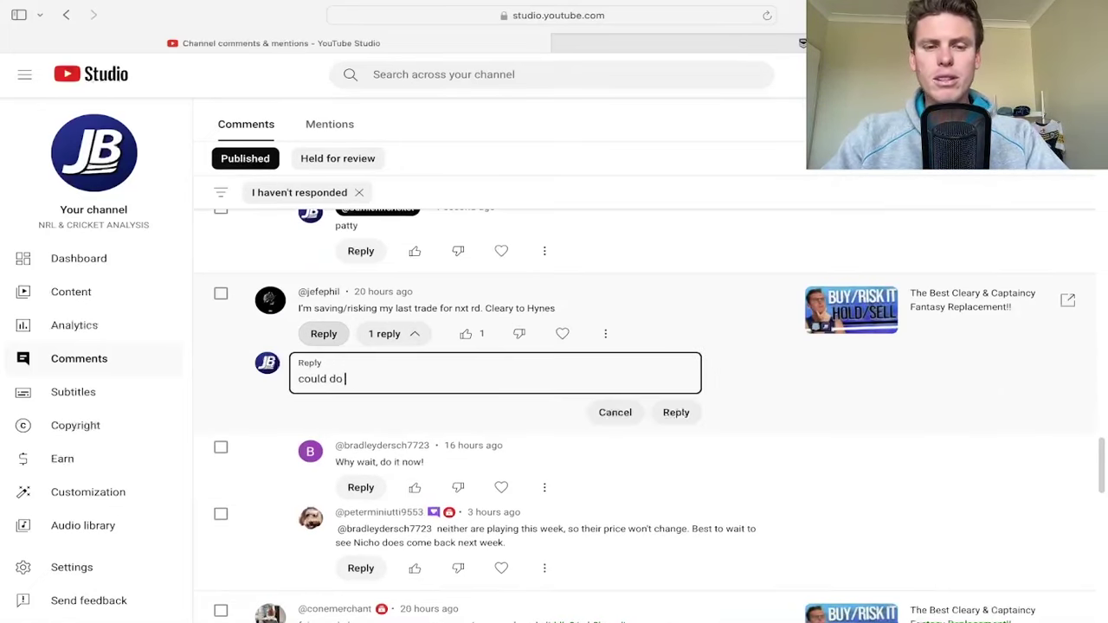
type(" but you los")
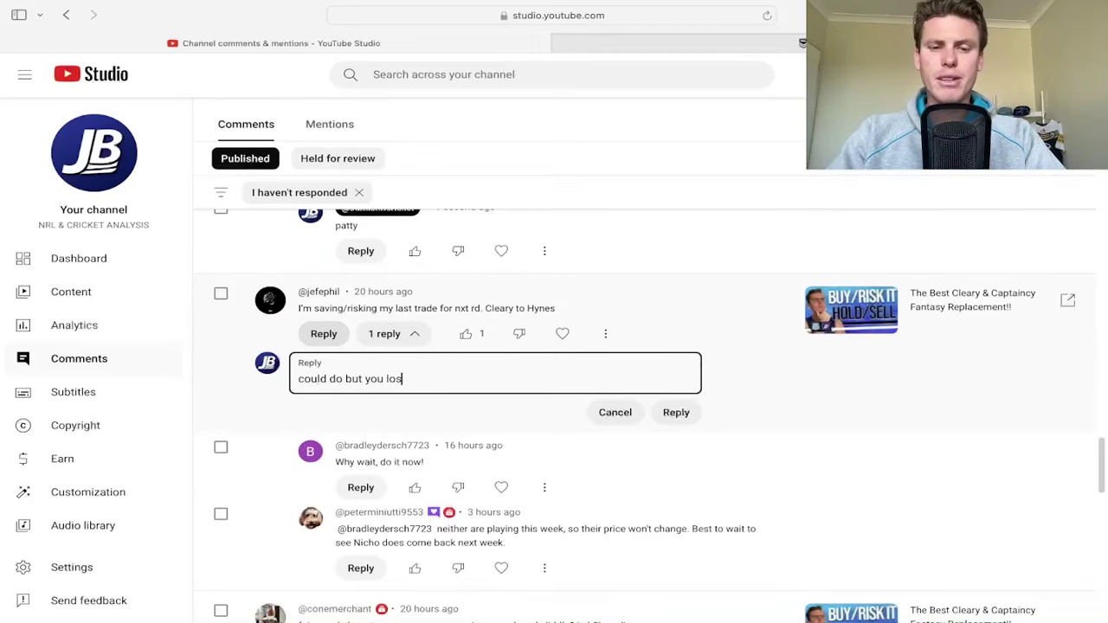
type("e out this week")
left_click(676, 412)
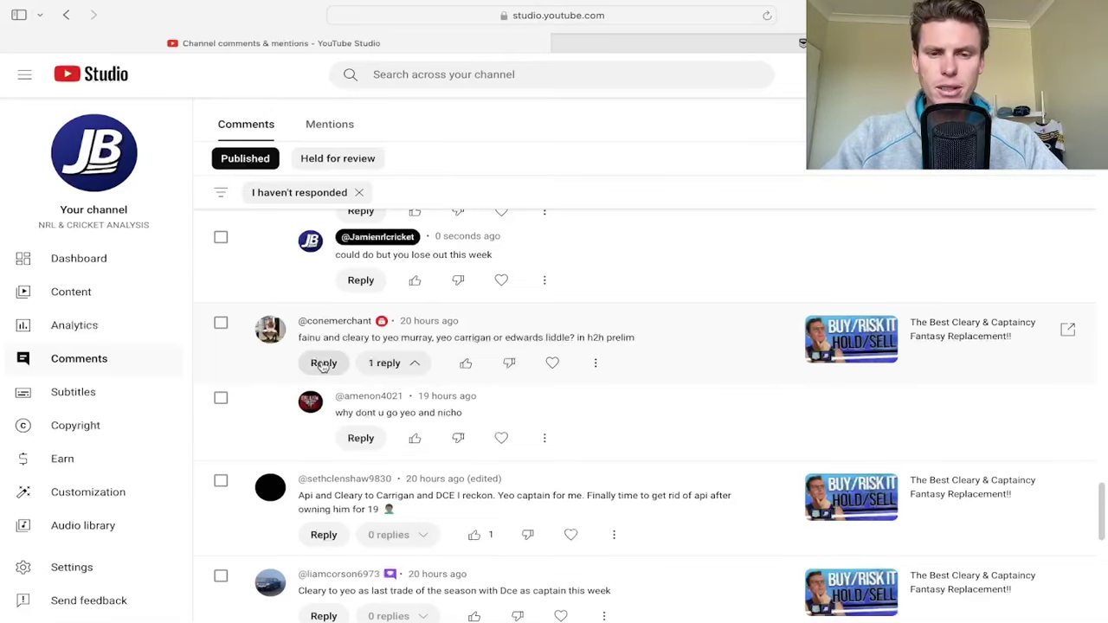
Step: Post the reply "1 or 2" to the comment asking about Fainu and Cleary to Yeo Murray, Yeo Carrigan or Edwards Liddle
left_click(323, 364)
type("I")
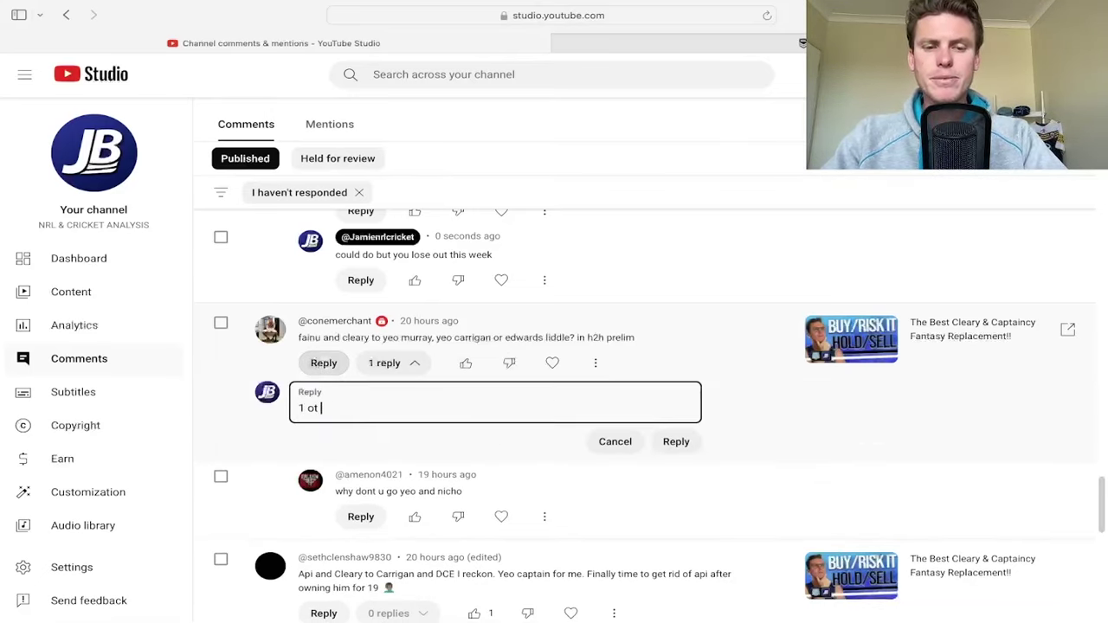
type(" or 2")
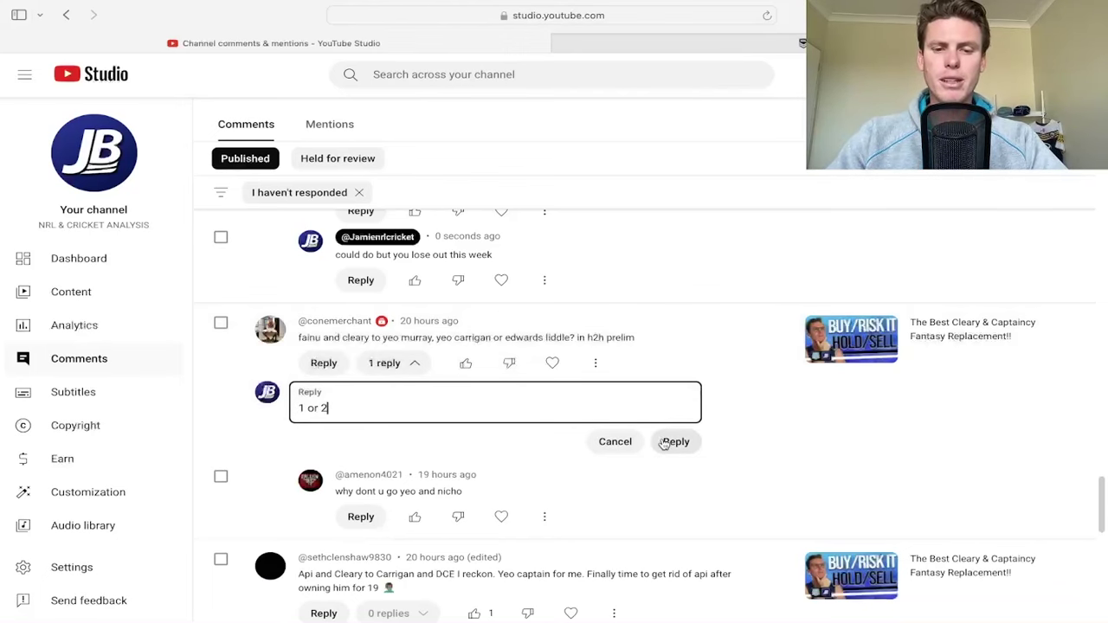
left_click(663, 443)
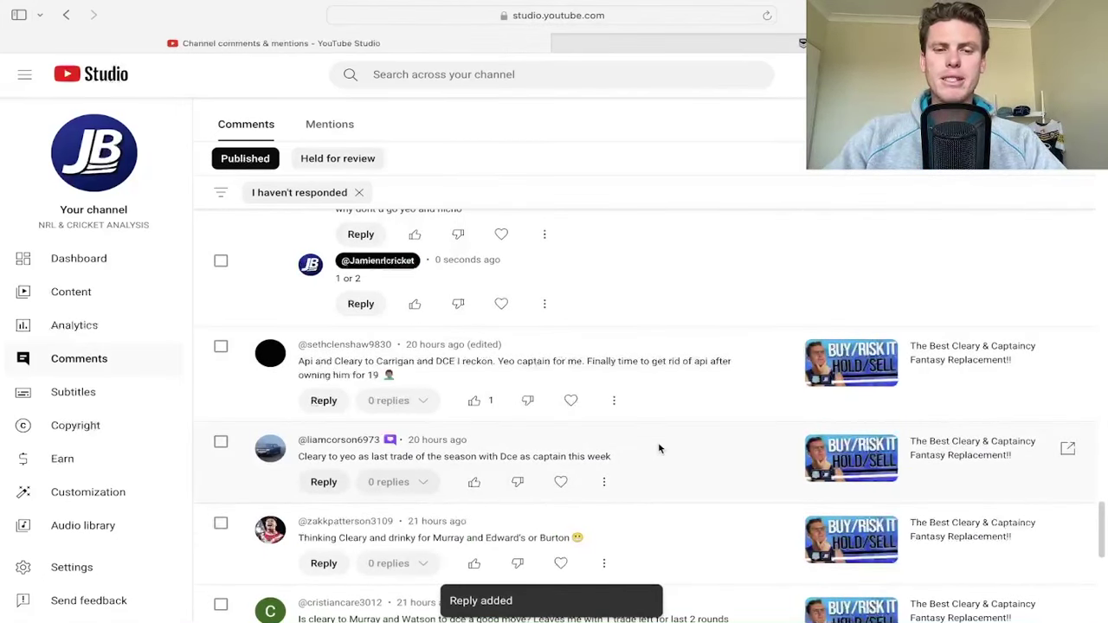
Step: Heart the comments about Api and Cleary to Carrigan and DCE, Cleary to Yeo as last trade, and Cleary and drinky for Murray
left_click(570, 400)
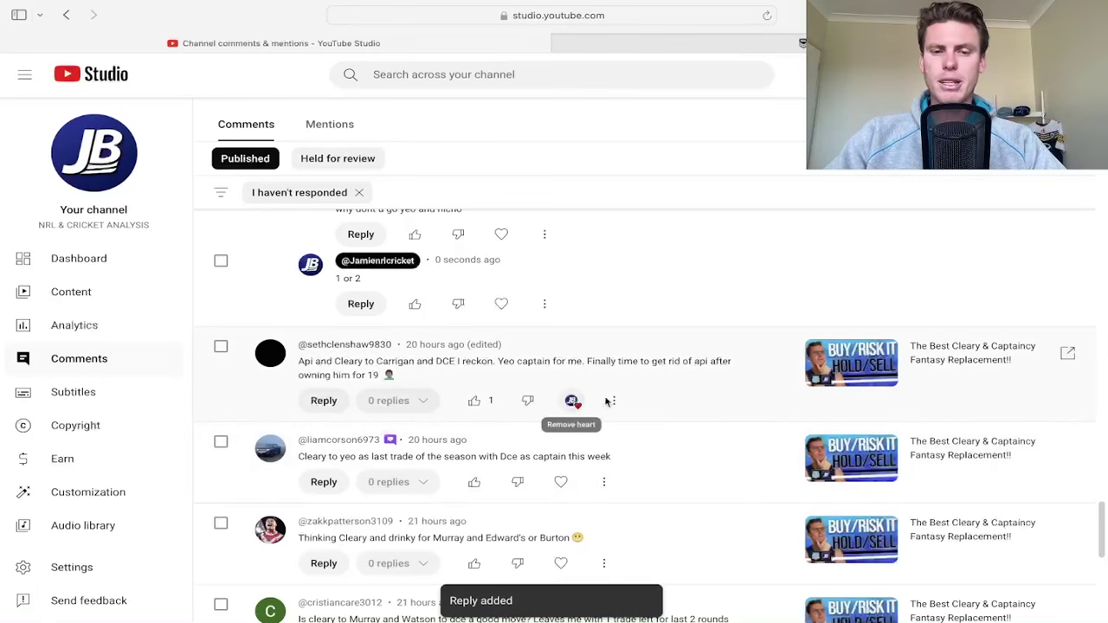
scroll(628, 405, "down", 2)
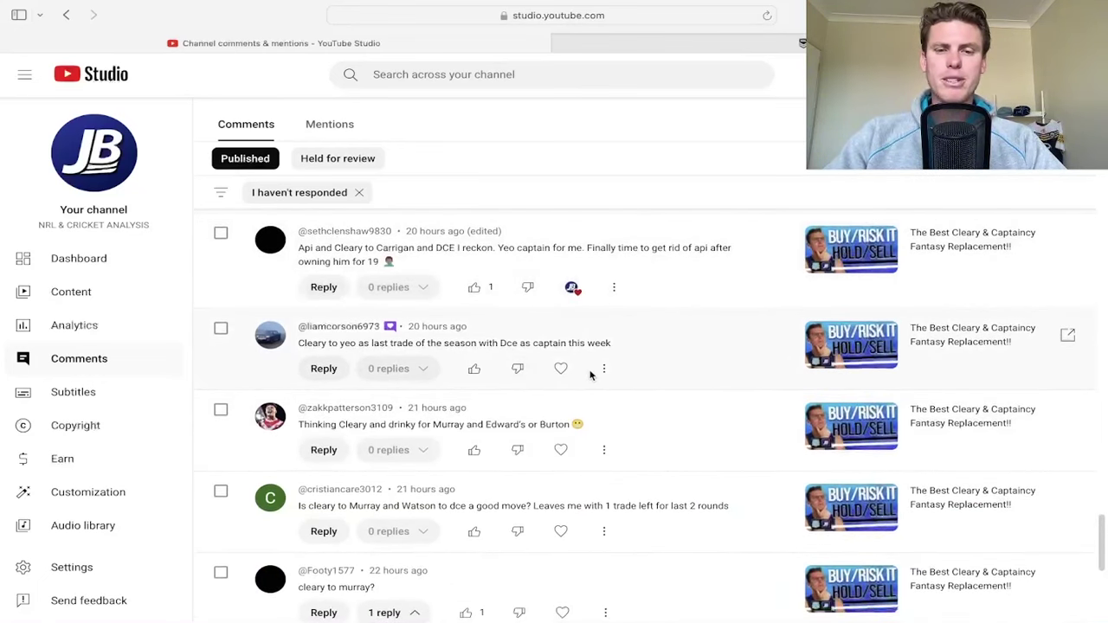
left_click(561, 368)
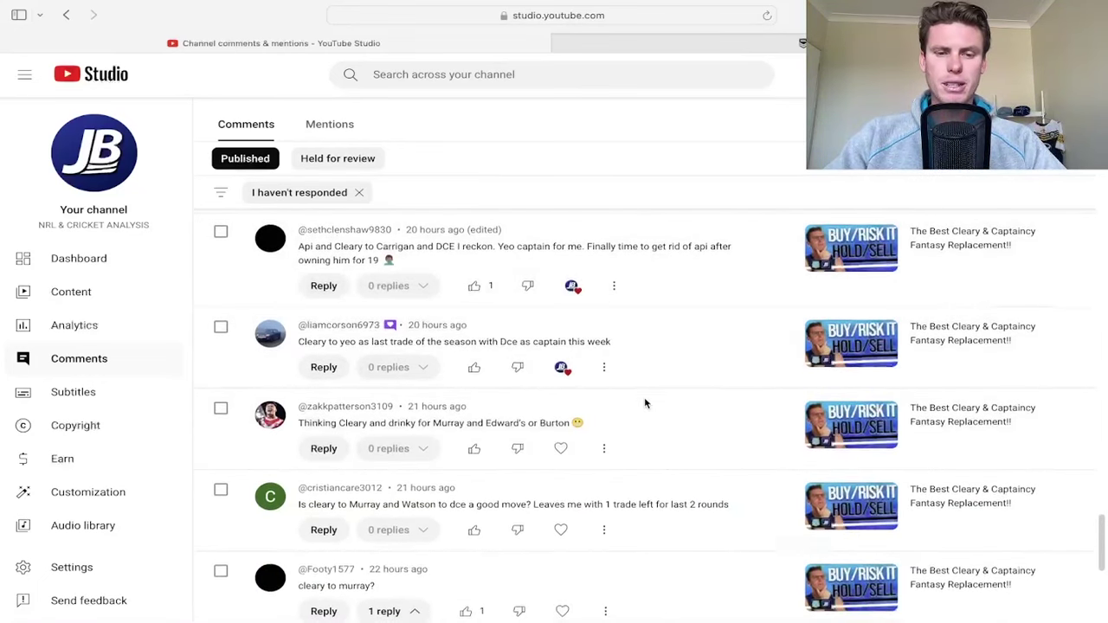
scroll(645, 403, "down", 2)
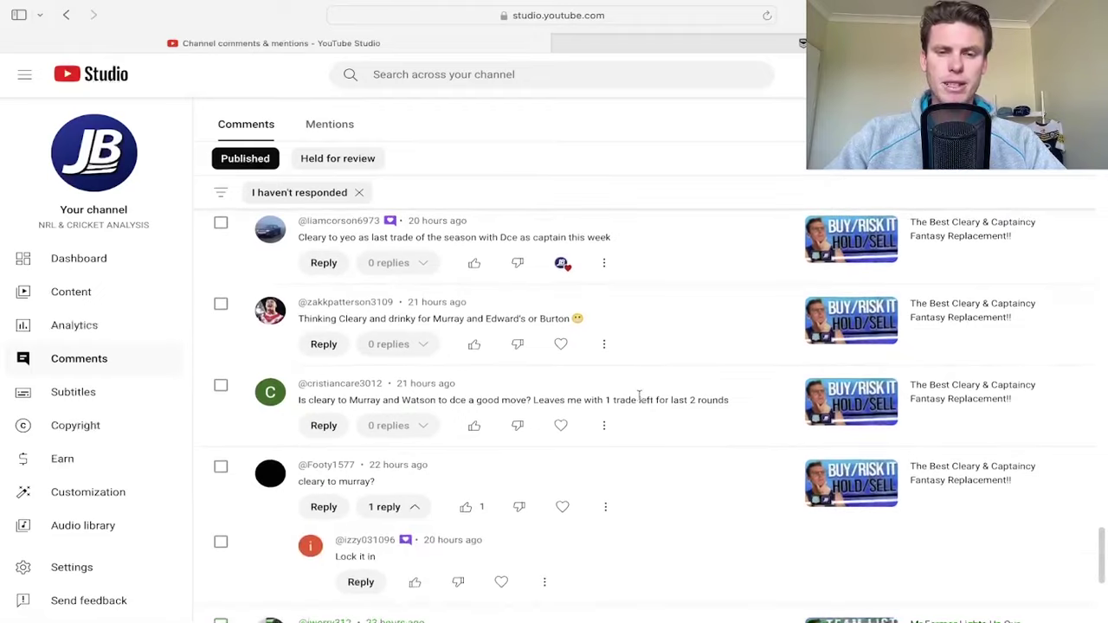
left_click(562, 346)
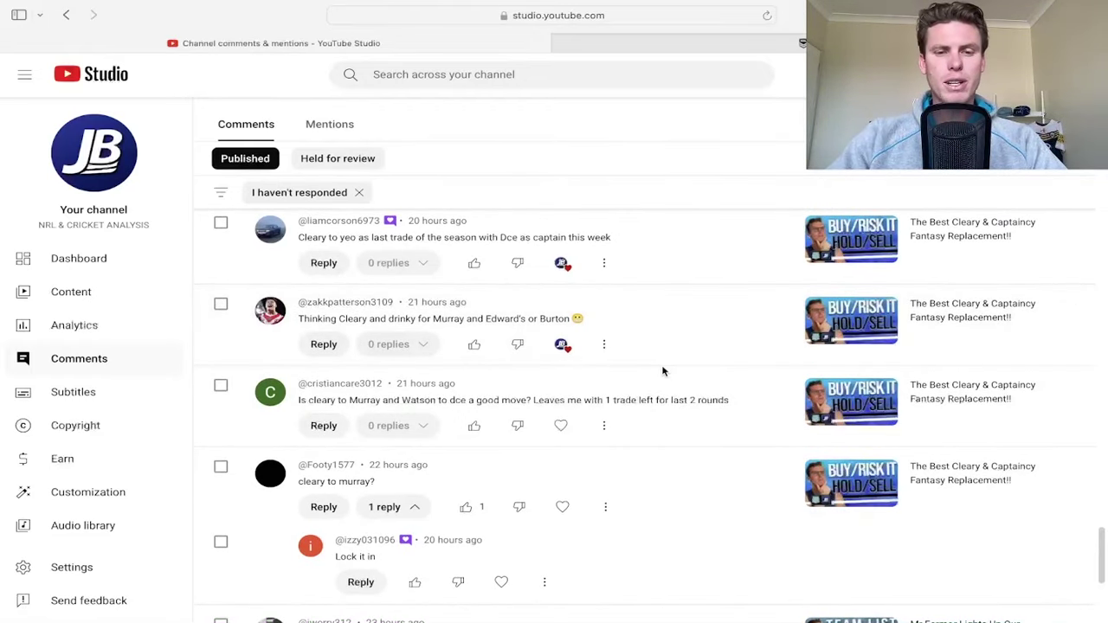
Step: Post the reply "yes/ can just do the 1" to the comment asking about Cleary to Murray and Watson to DCE
scroll(663, 368, "down", 2)
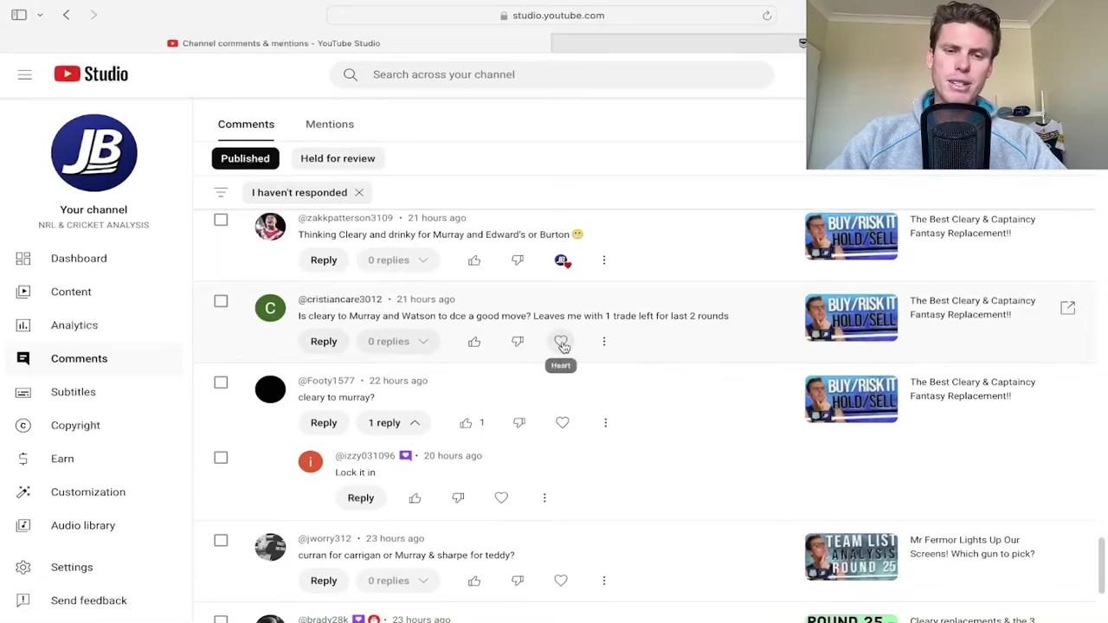
left_click(323, 343)
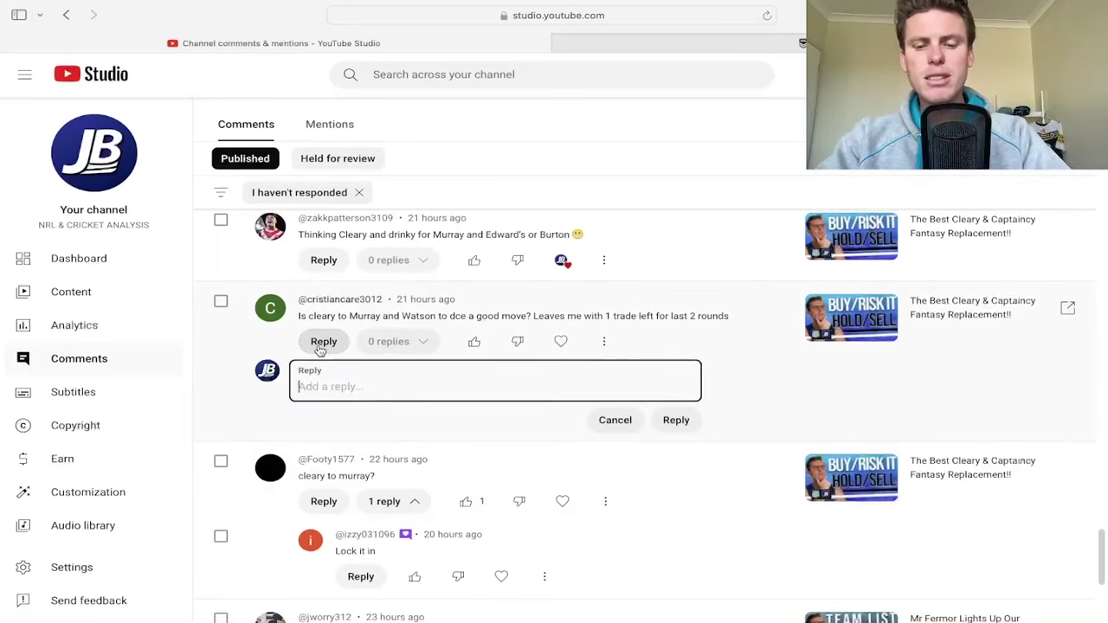
type("yes/ can")
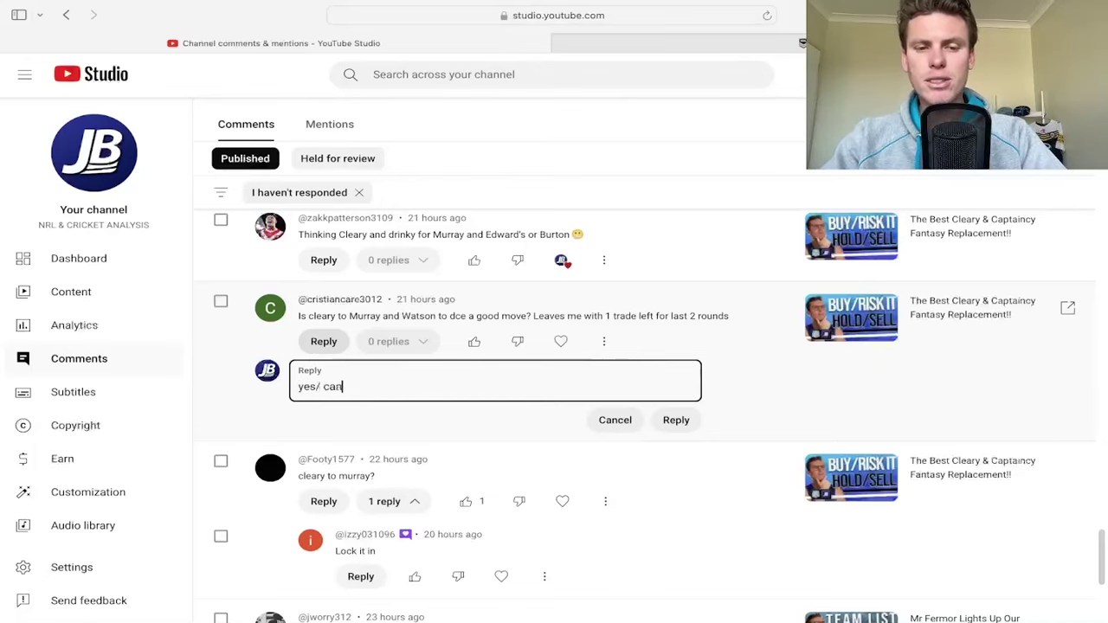
type(" just do the 1")
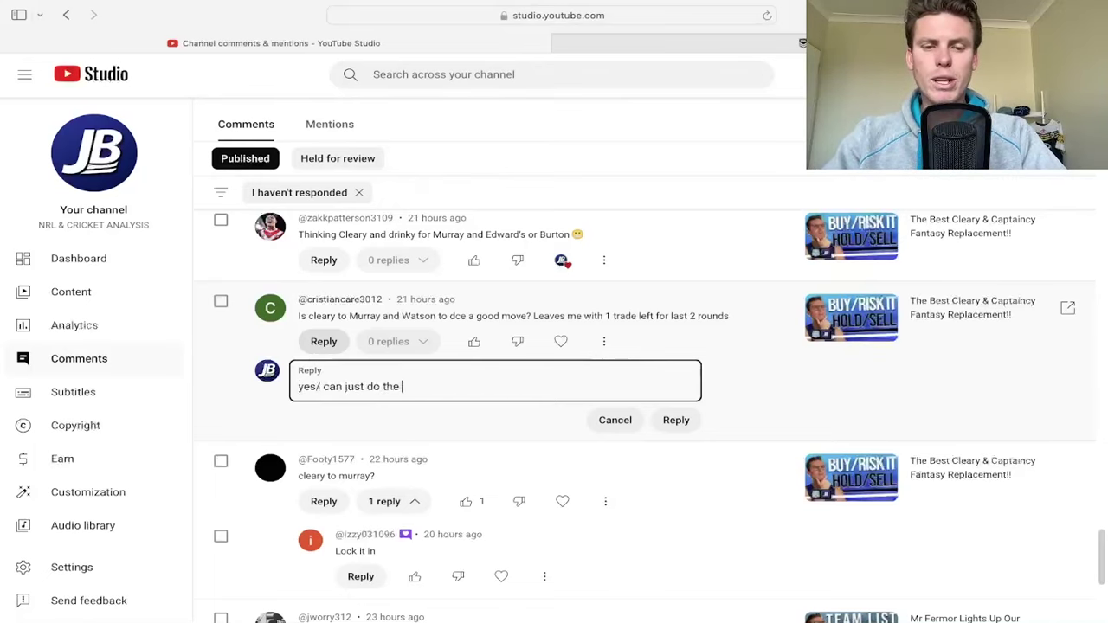
left_click(671, 422)
Step: Heart the comment "cleary to murray?"
scroll(606, 433, "down", 1)
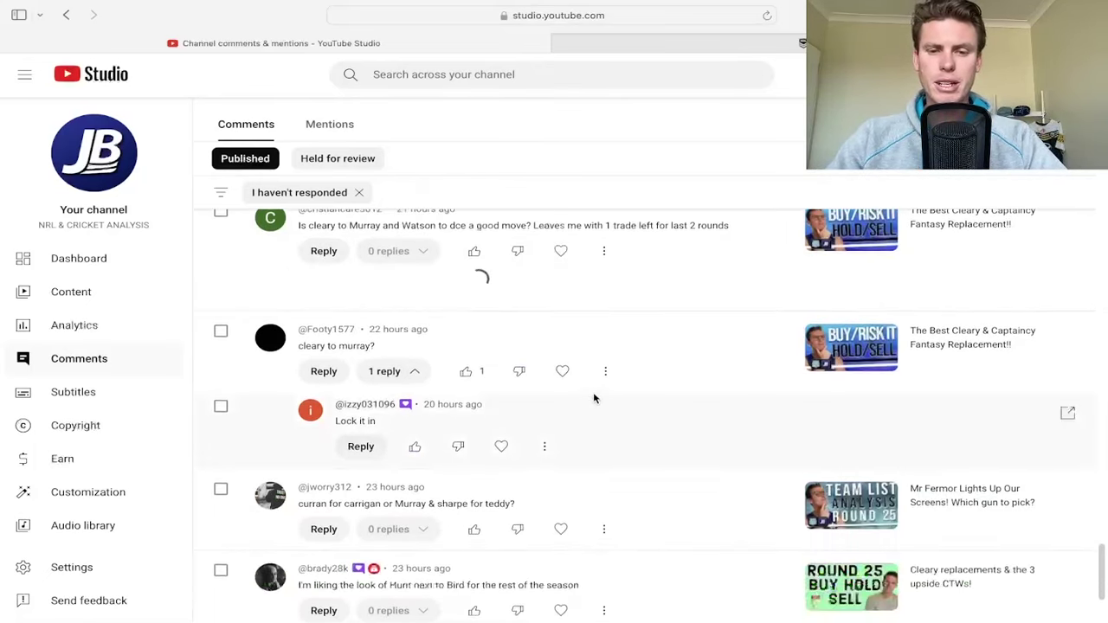
scroll(596, 443, "down", 2)
left_click(564, 359)
Step: Post the reply "hold curran likely but up to you" to the comment about Curran for Carrigan or Murray and Sharpe for Teddy
scroll(606, 438, "down", 2)
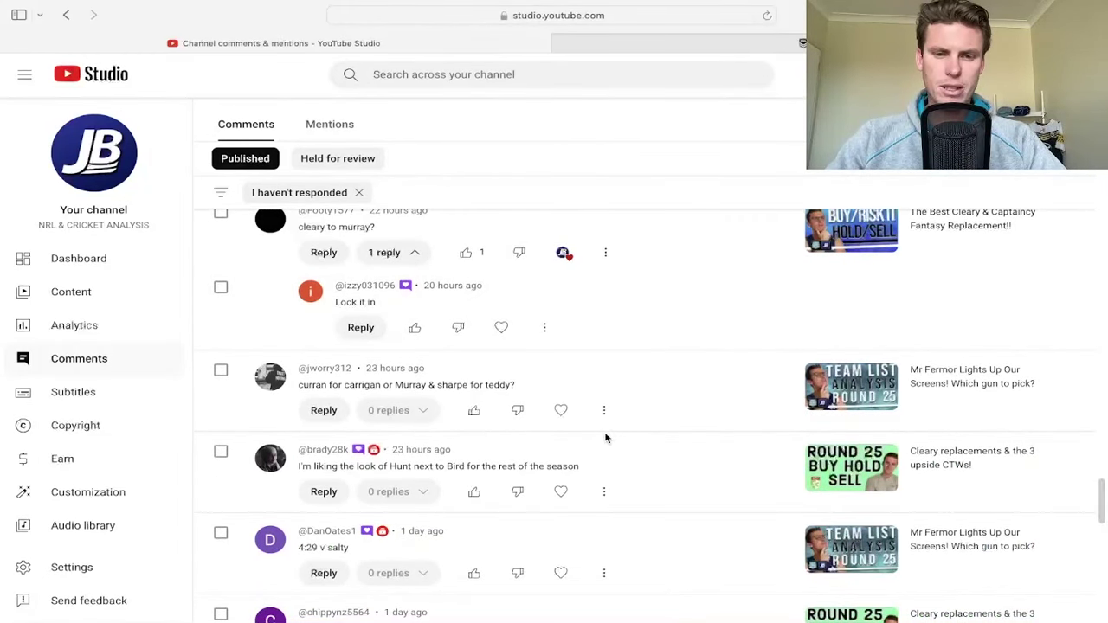
left_click(324, 410)
type("buff")
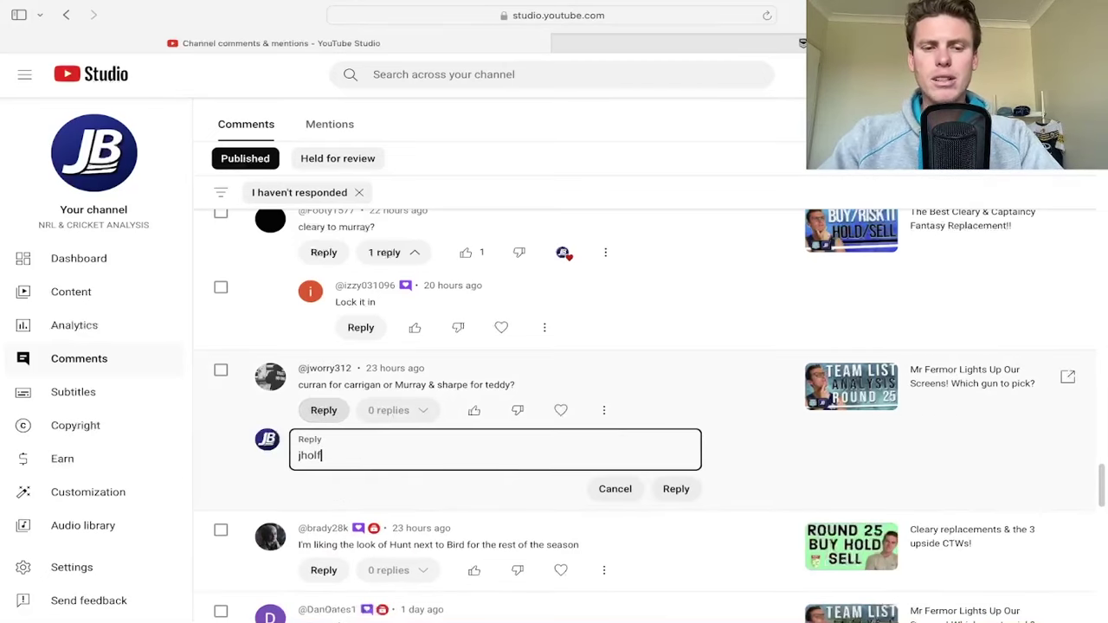
key("BackSpace")
key("BackSpace")
key("BackSpace")
key("BackSpace")
type("hold curr")
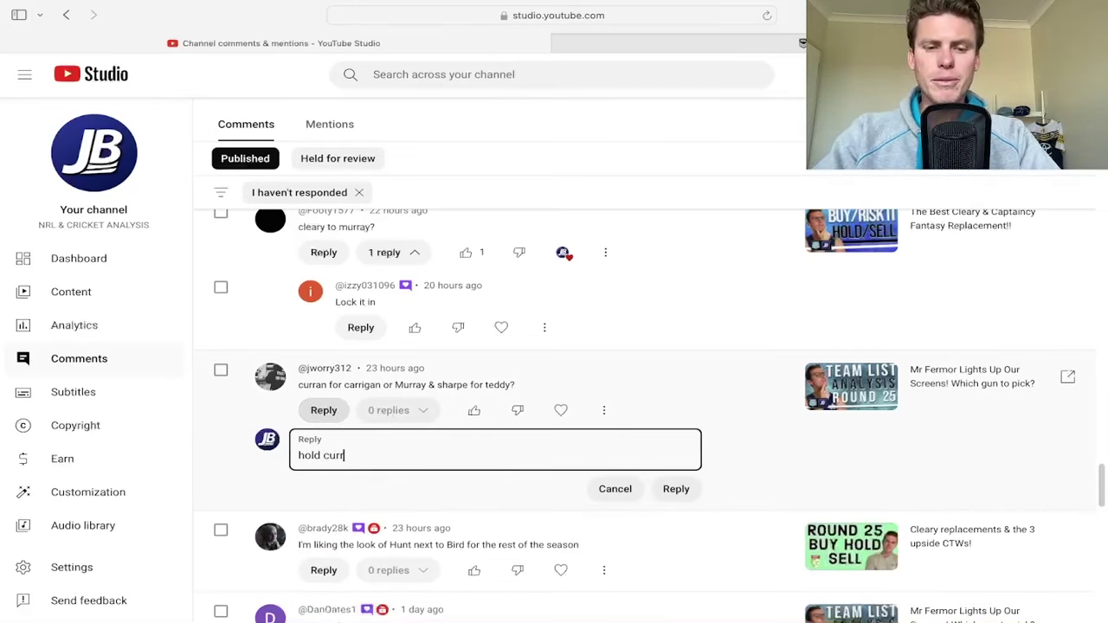
type("an likely but uy")
type(" to you")
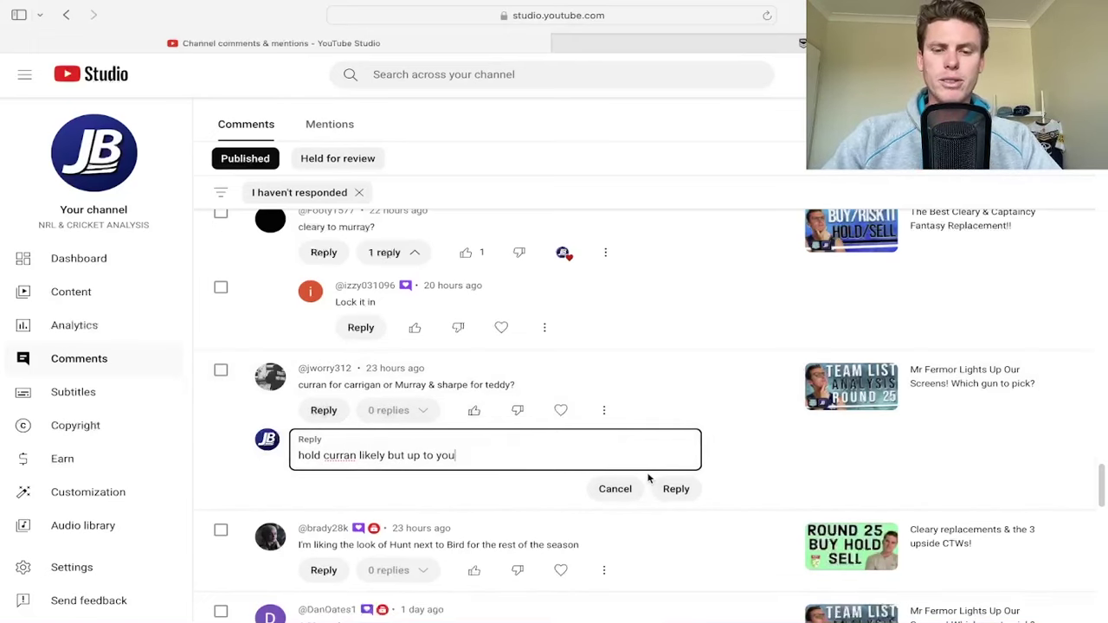
left_click(677, 488)
Step: Heart the comment about Hunt next to Bird for the rest of the season and the comment "4:29 v salty"
scroll(681, 488, "down", 3)
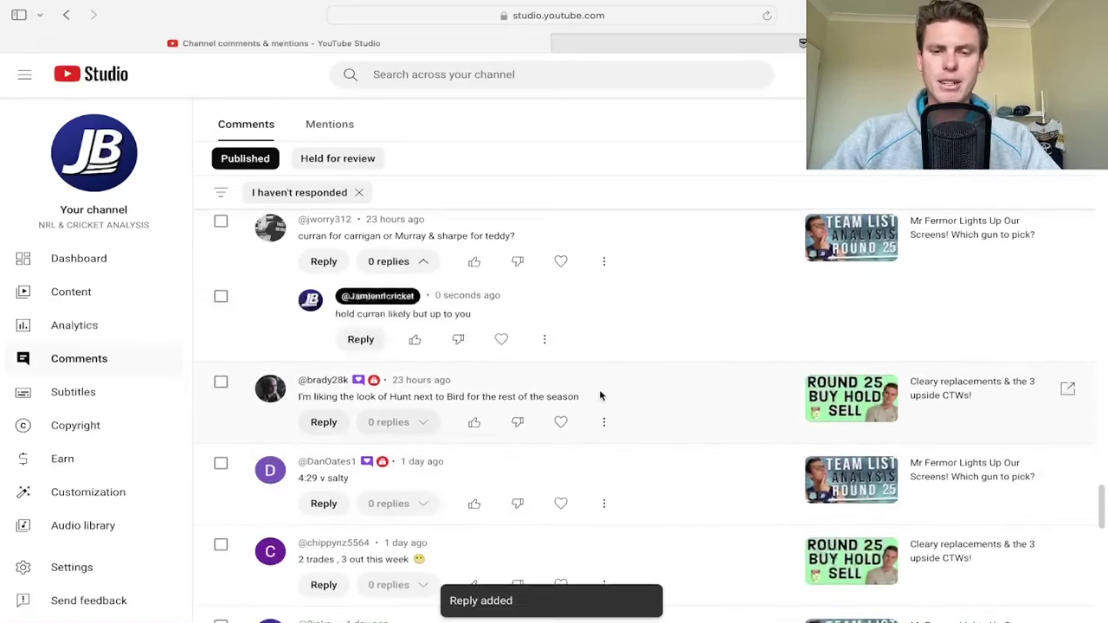
left_click(561, 422)
scroll(615, 434, "down", 2)
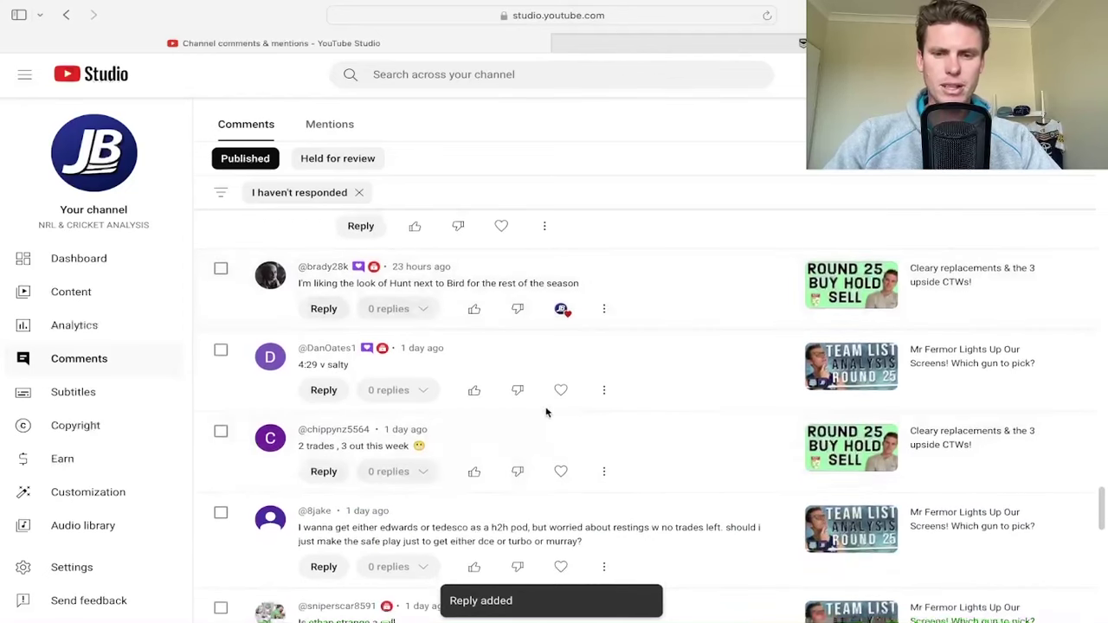
left_click(561, 390)
Step: Post the reply "the beauty of 25 players" to the comment about 2 trades and 3 out this week
scroll(641, 429, "down", 2)
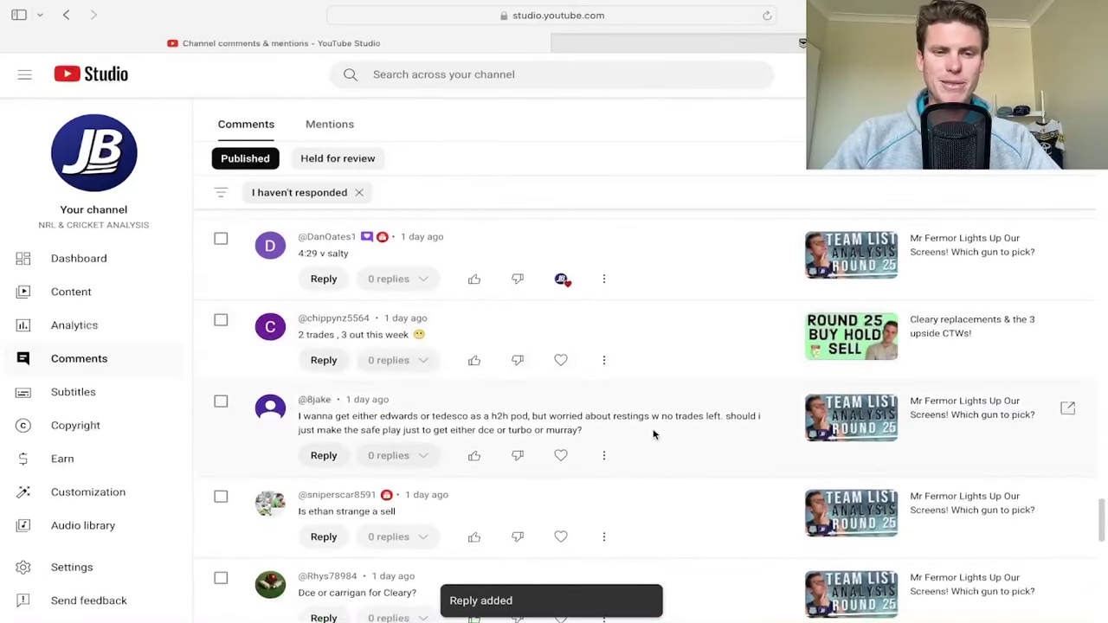
scroll(654, 433, "down", 1)
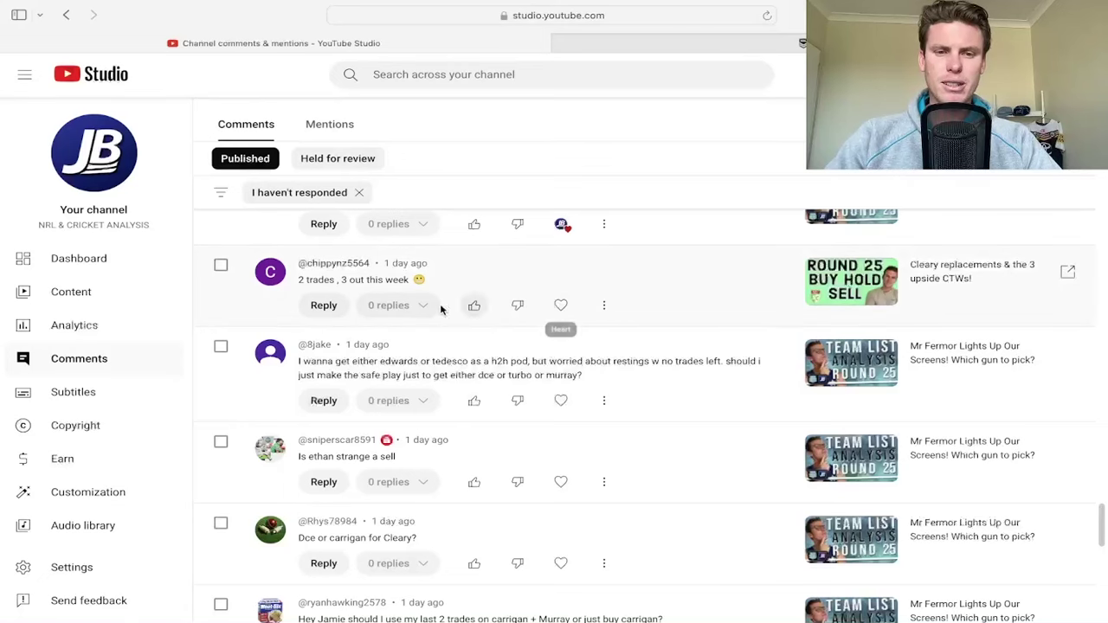
left_click(324, 305)
type("the beauty of ")
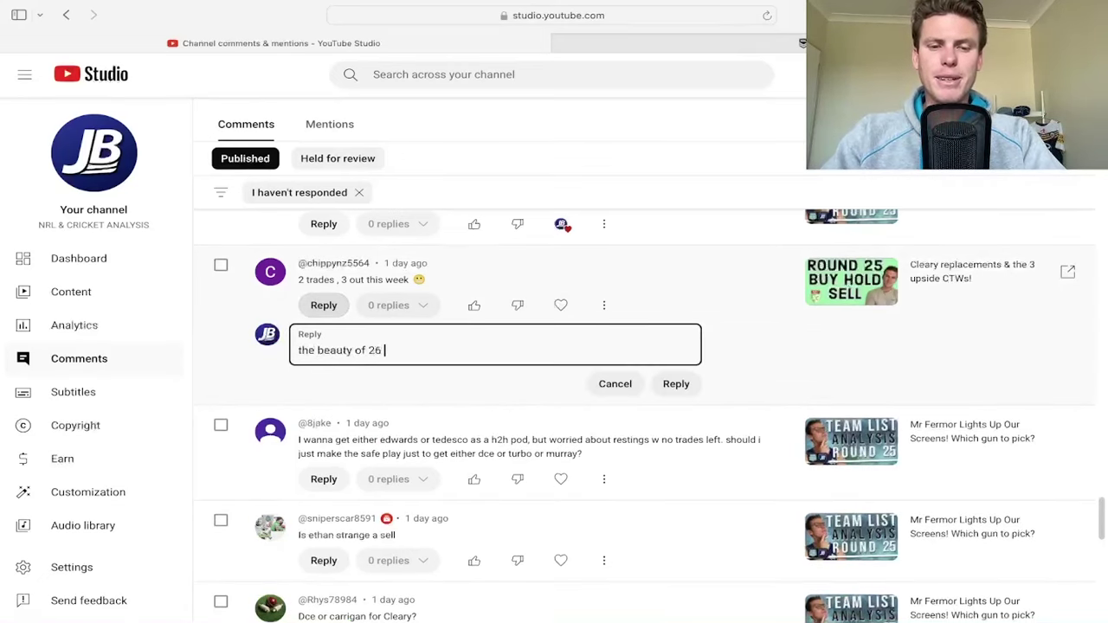
type("25 players")
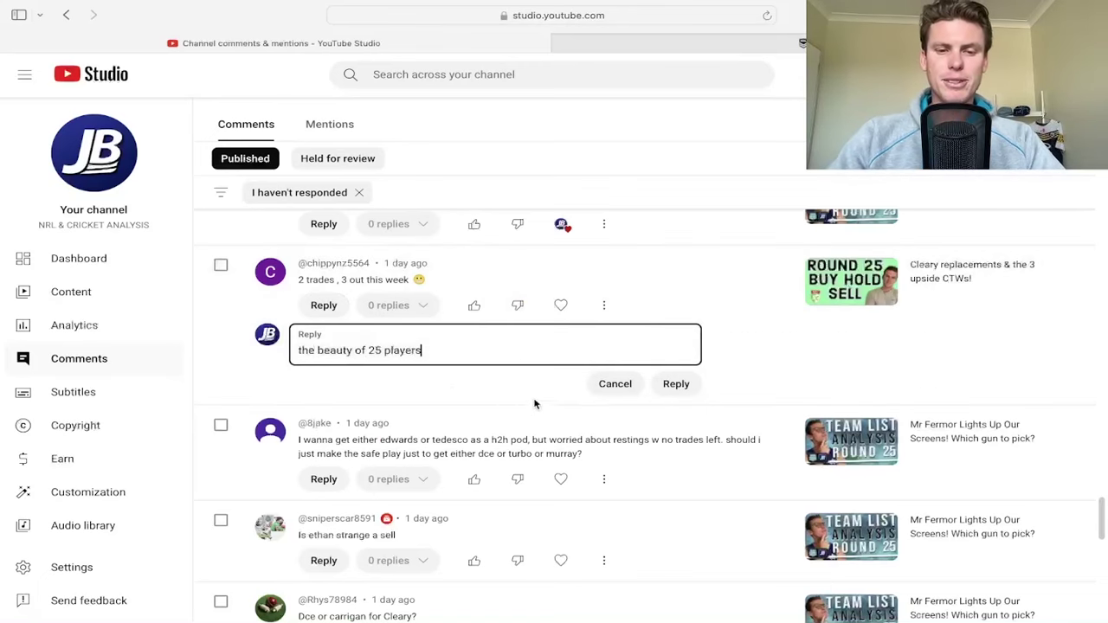
left_click(671, 386)
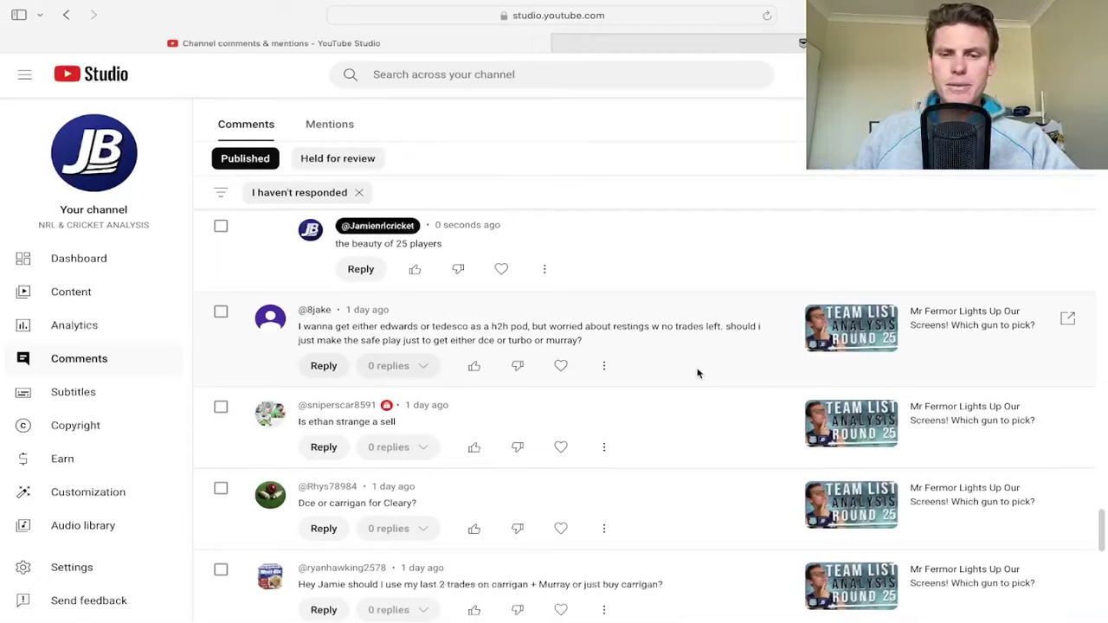
Step: Post the reply "either is sweet, all could go big this week" to the comment about Edwards or Tedesco as a h2h pod
left_click(322, 365)
type("either is")
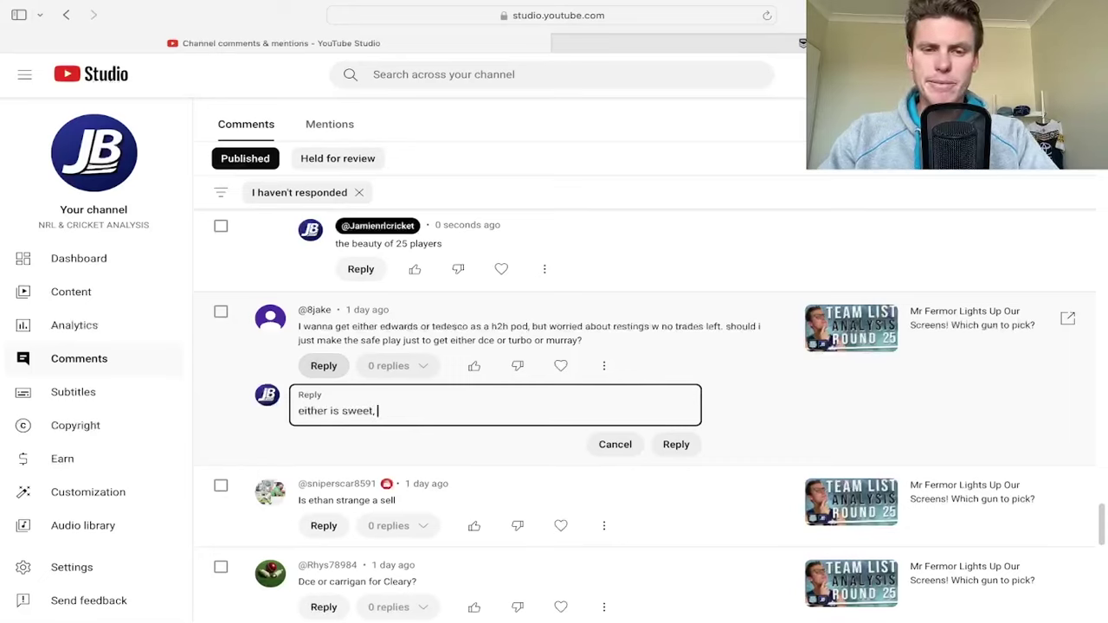
type("sweet, all good ")
type("could go big th")
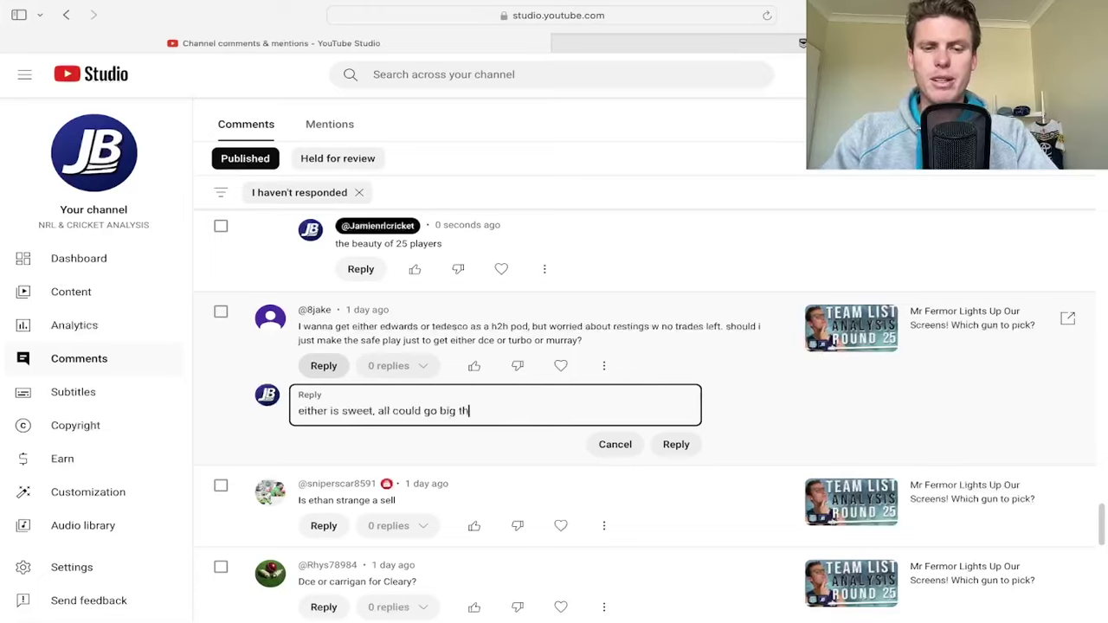
type("is week")
left_click(673, 444)
Step: Heart the comment asking if Ethan Strange is a sell and post the reply "50/50" to "Dce or carrigan for Cleary?"
left_click(560, 519)
scroll(616, 517, "down", 3)
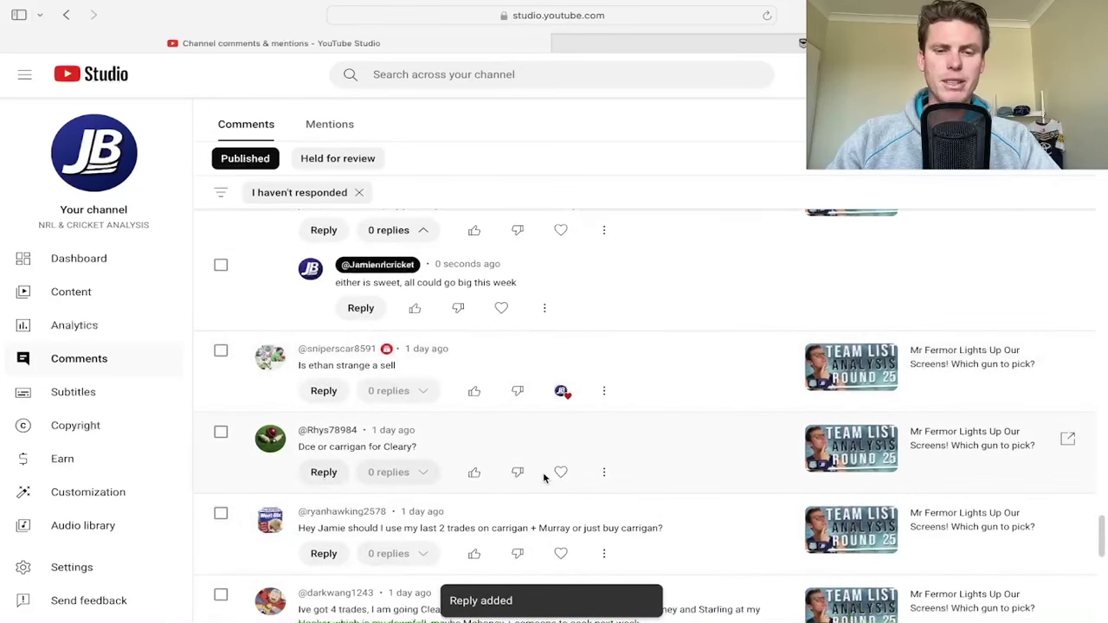
left_click(324, 472)
type("50/50")
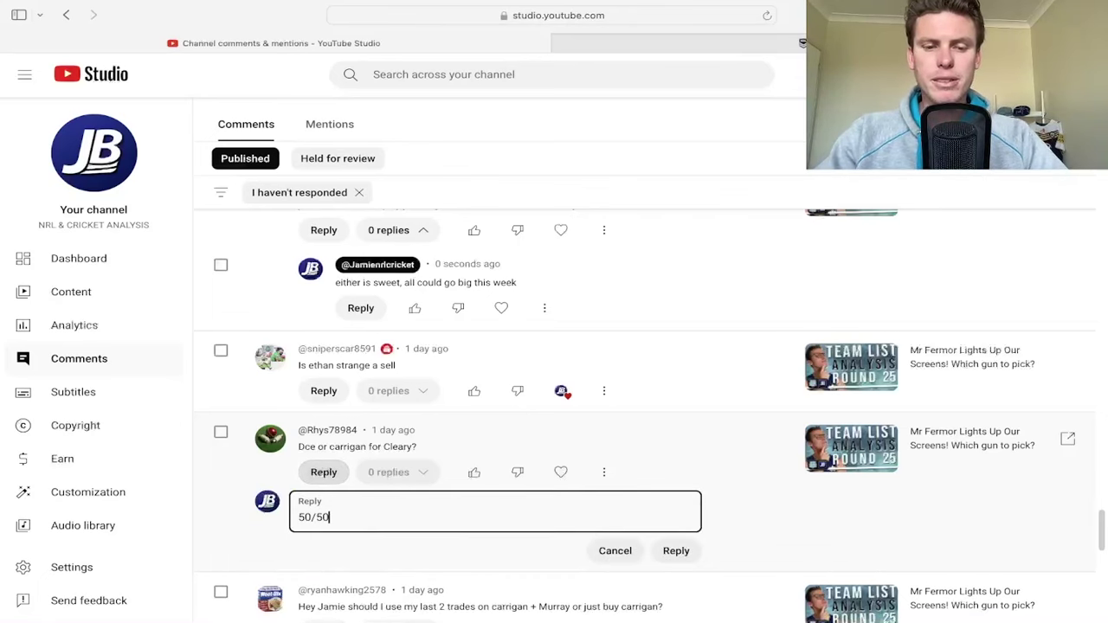
left_click(689, 550)
Step: Post the reply "1" to the comment about using the last 2 trades on Carrigan and Murray or just buying Carrigan
scroll(694, 552, "down", 3)
scroll(695, 552, "up", 2)
scroll(694, 552, "down", 1)
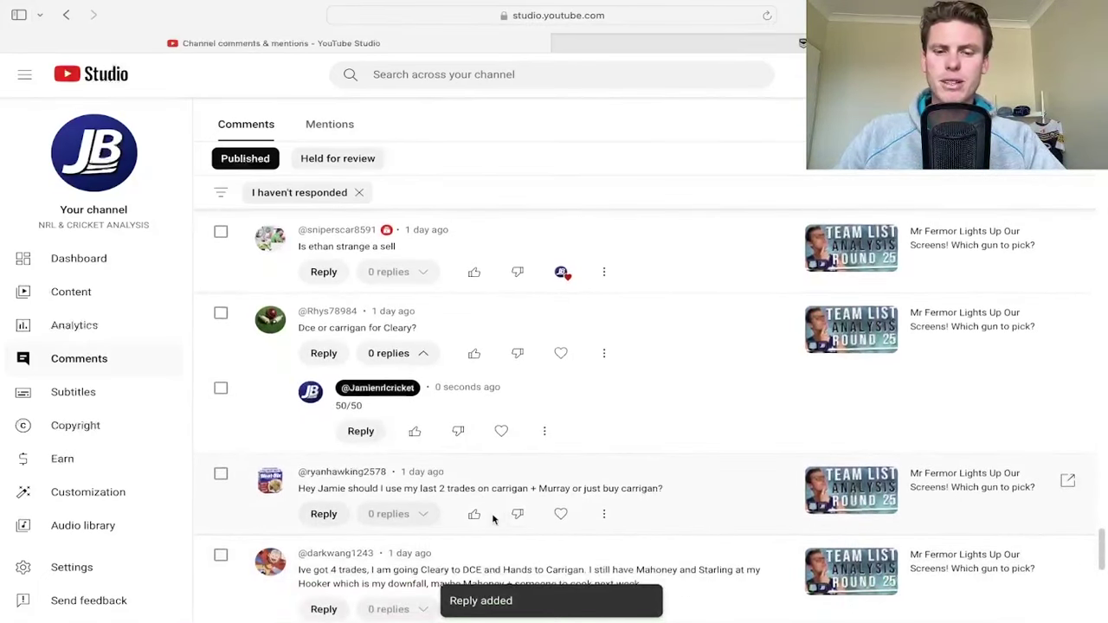
left_click(322, 515)
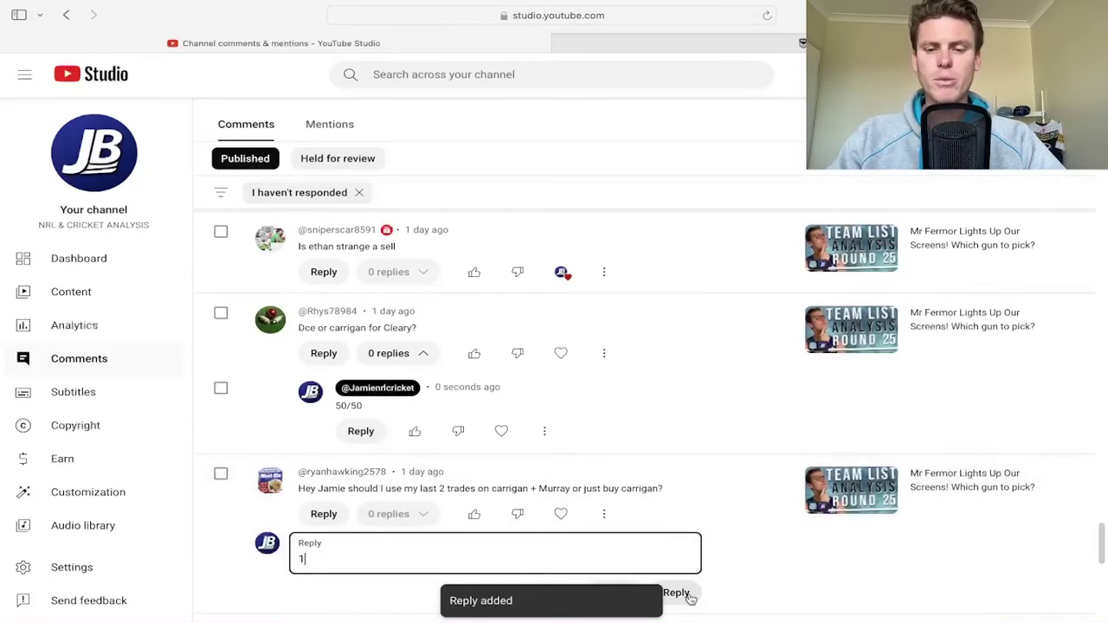
scroll(684, 554, "down", 1)
left_click(689, 552)
Step: Heart the comment about having 4 trades and going Cleary to DCE and Hands to Carrigan
scroll(695, 550, "down", 2)
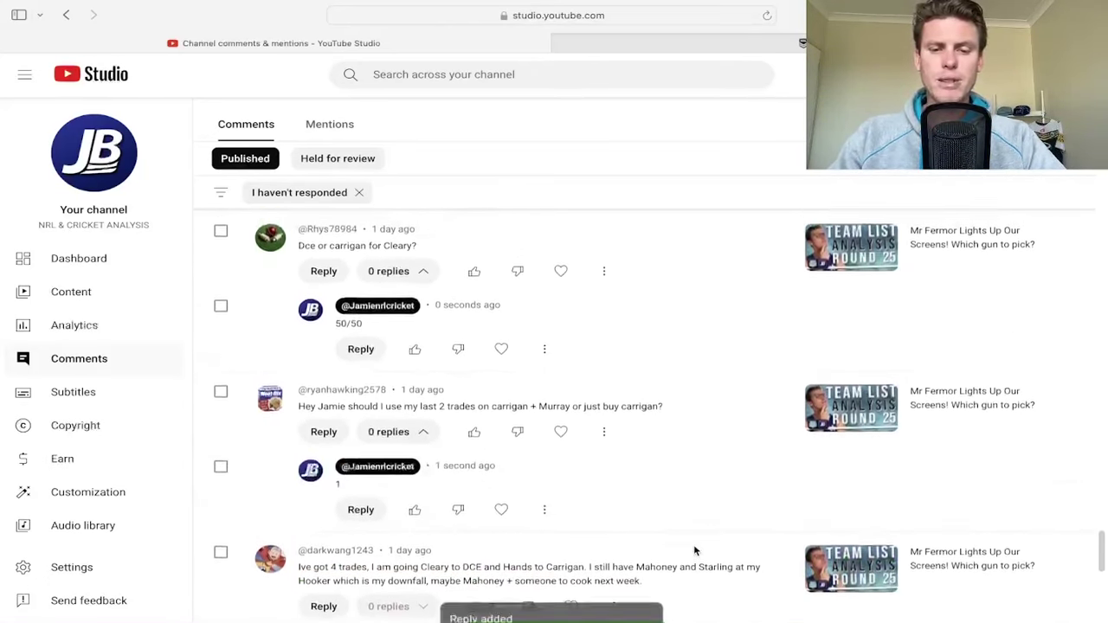
scroll(693, 551, "down", 1)
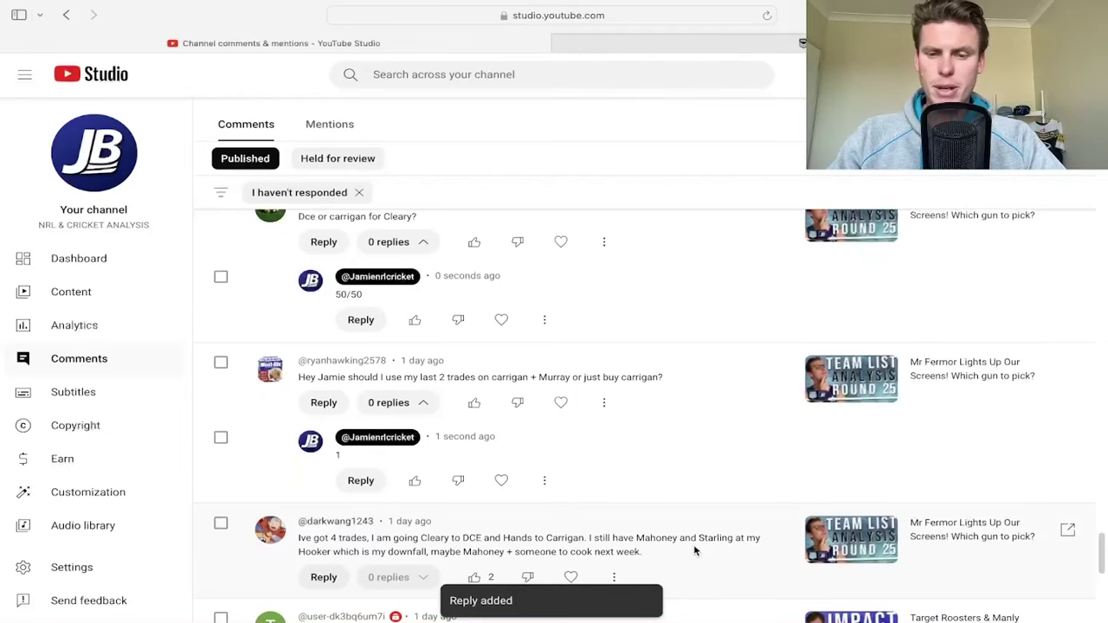
scroll(695, 551, "down", 1)
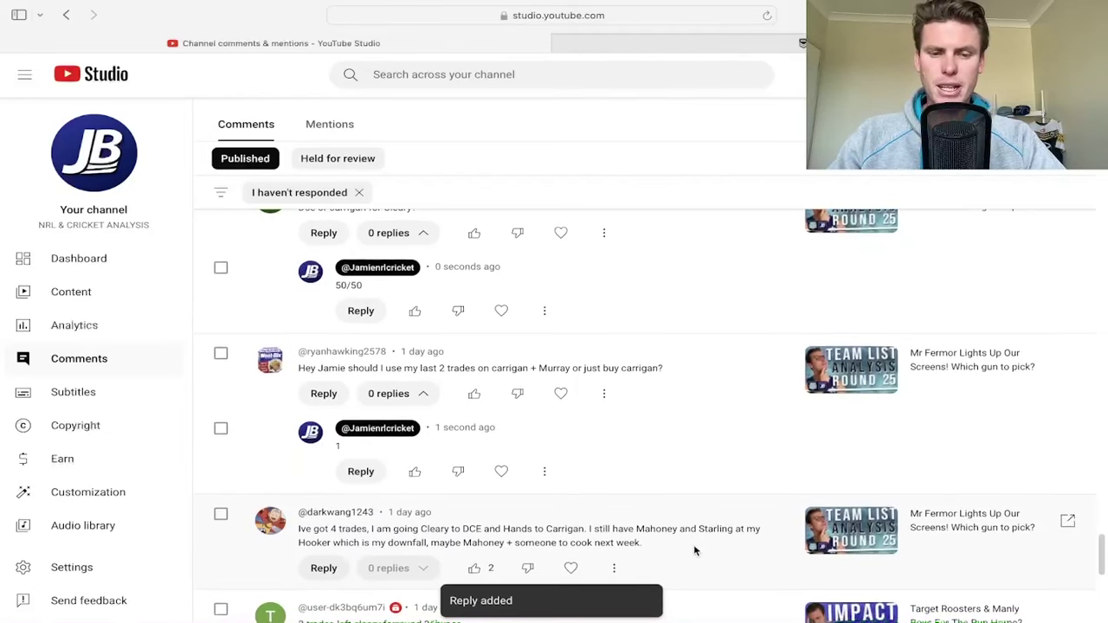
left_click(571, 569)
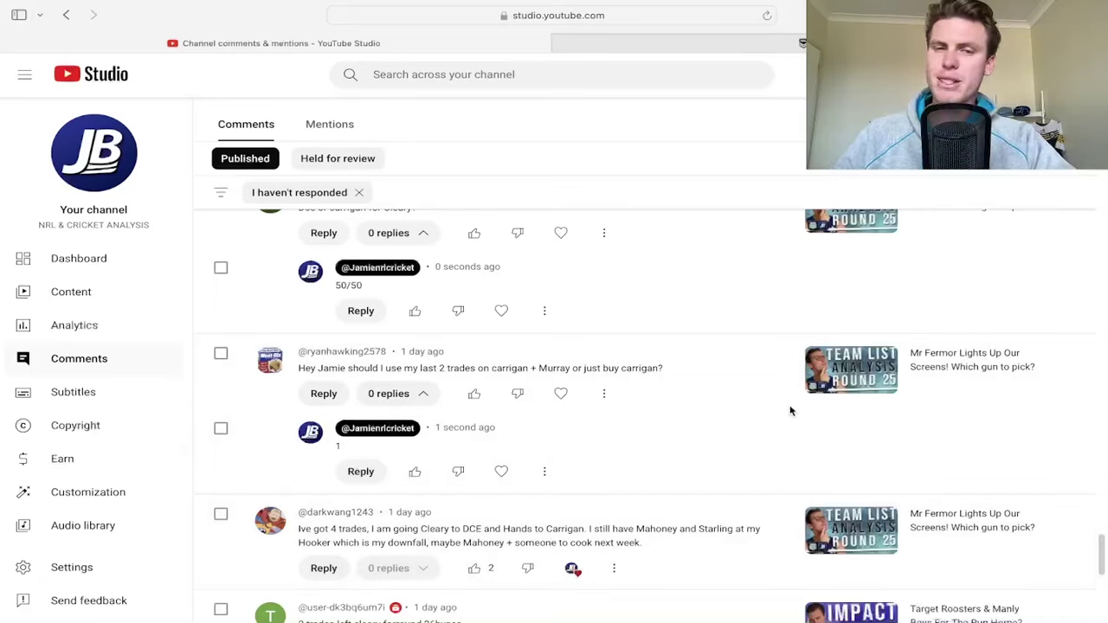